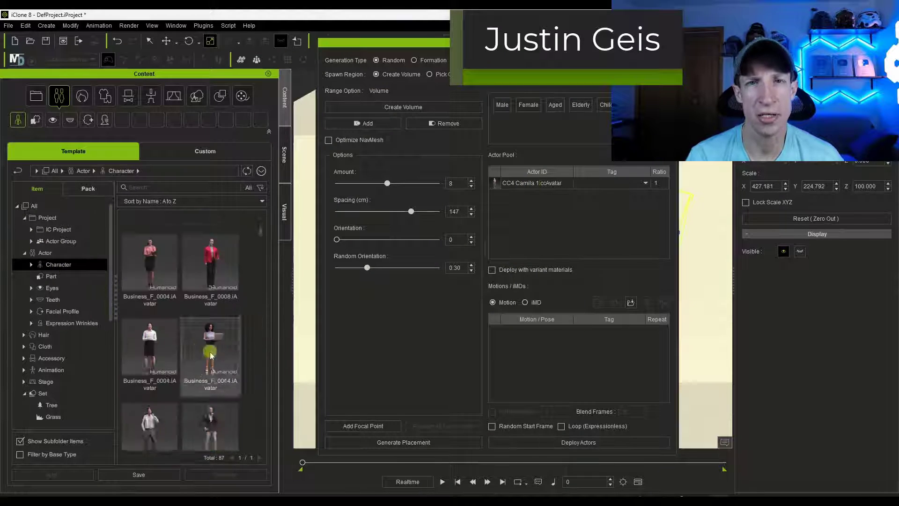
Add a business character and standing motions to the crowd pools, then view the crowd playing.
drag(150, 239, 534, 206)
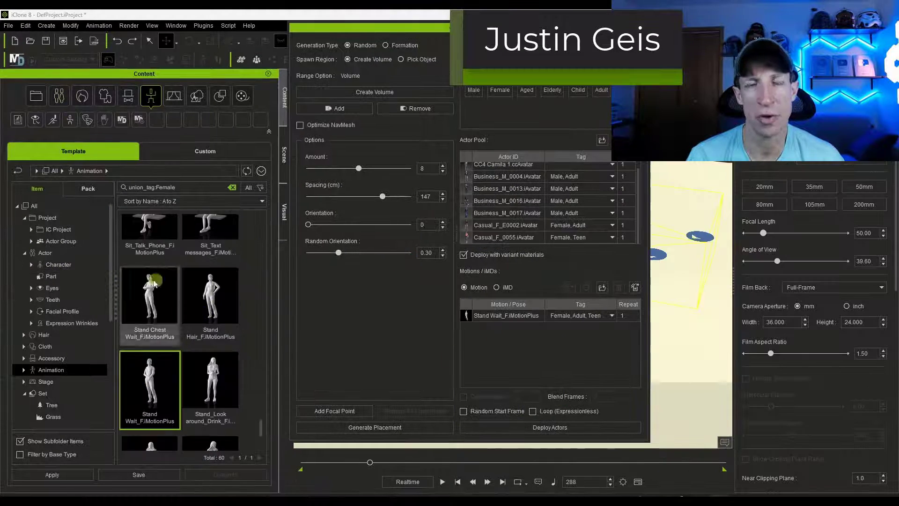
drag(150, 234, 538, 328)
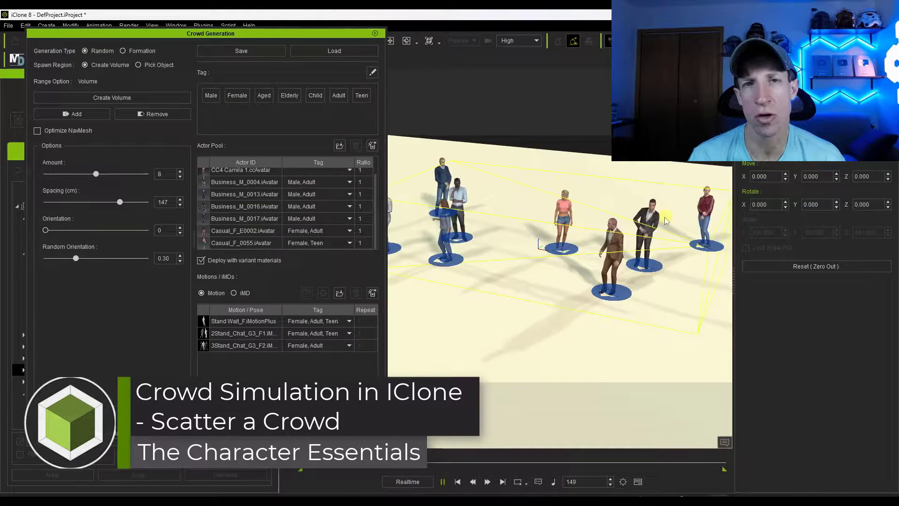
scroll(667, 220, up, 3)
right_drag(608, 221, 659, 214)
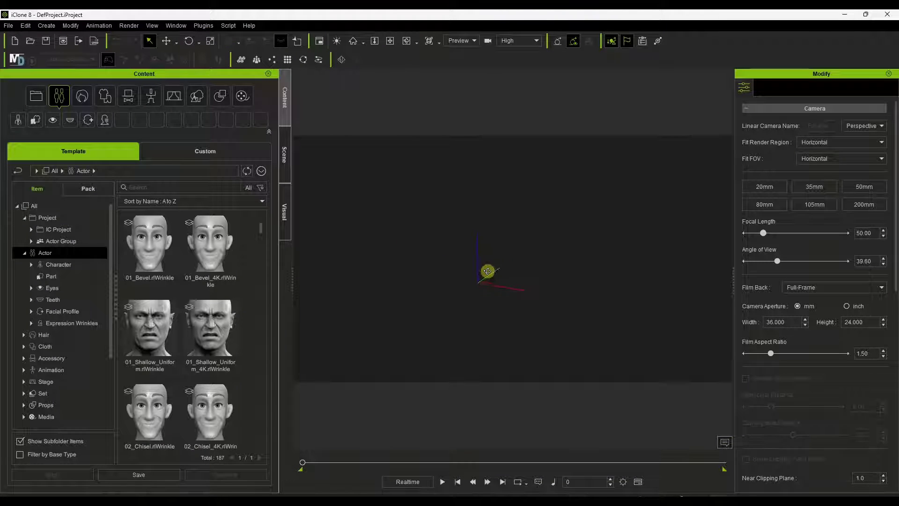
right_drag(480, 276, 488, 241)
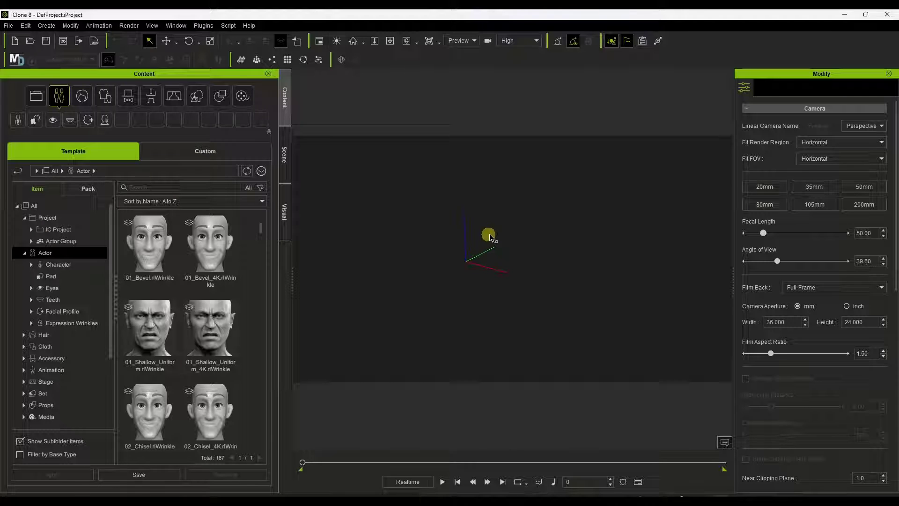
right_drag(488, 229, 485, 201)
scroll(489, 214, down, 2)
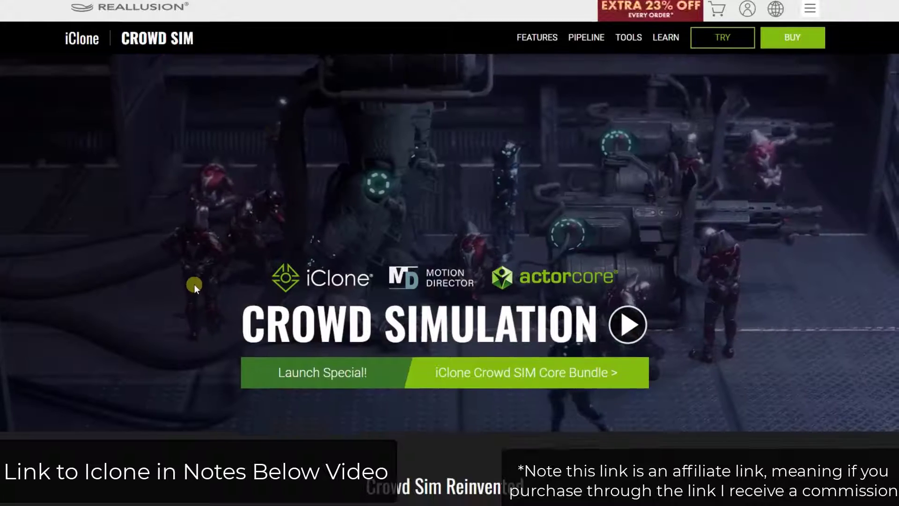
scroll(193, 284, down, 3)
scroll(193, 282, down, 3)
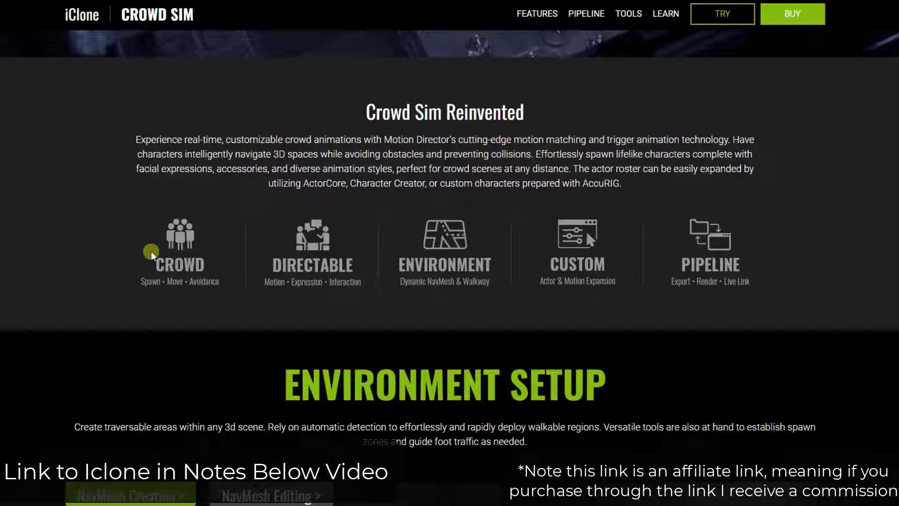
scroll(147, 251, down, 3)
scroll(15, 223, down, 4)
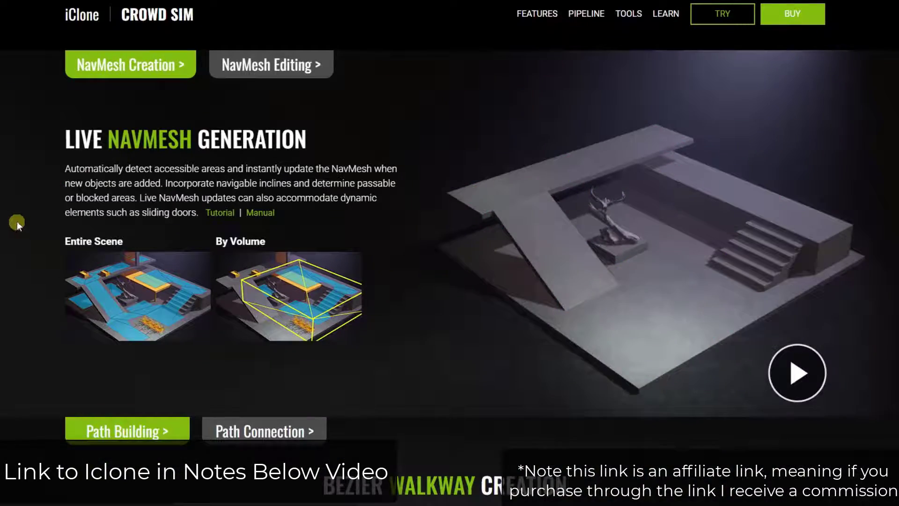
scroll(17, 223, down, 10)
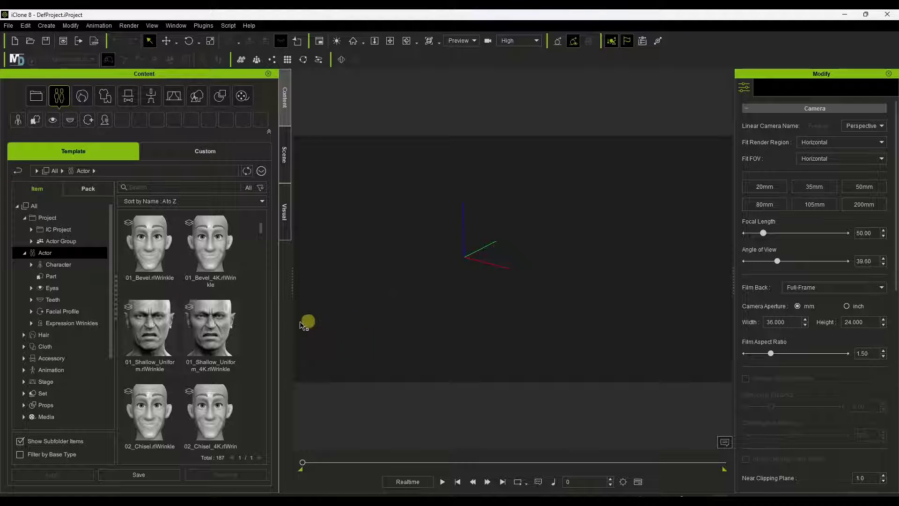
Place Floor.iProp from the Props library into the scene and frame it in view.
click(45, 405)
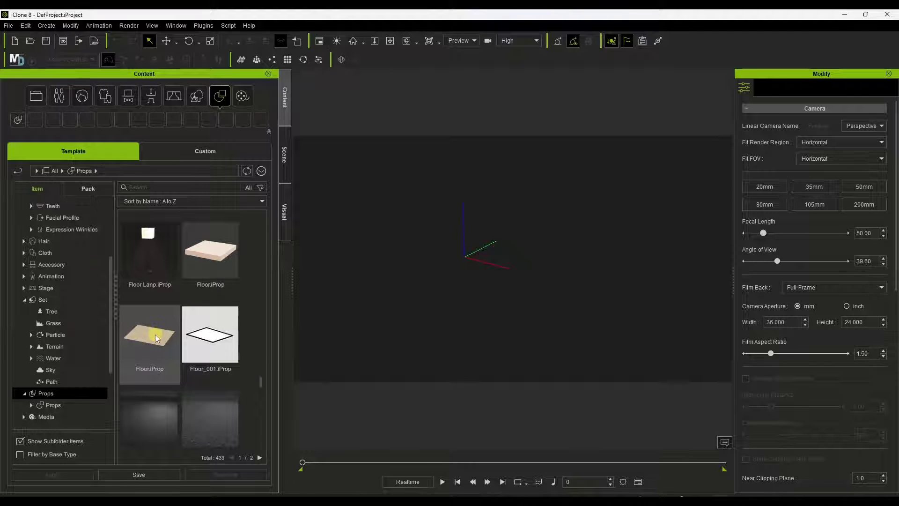
drag(156, 338, 495, 290)
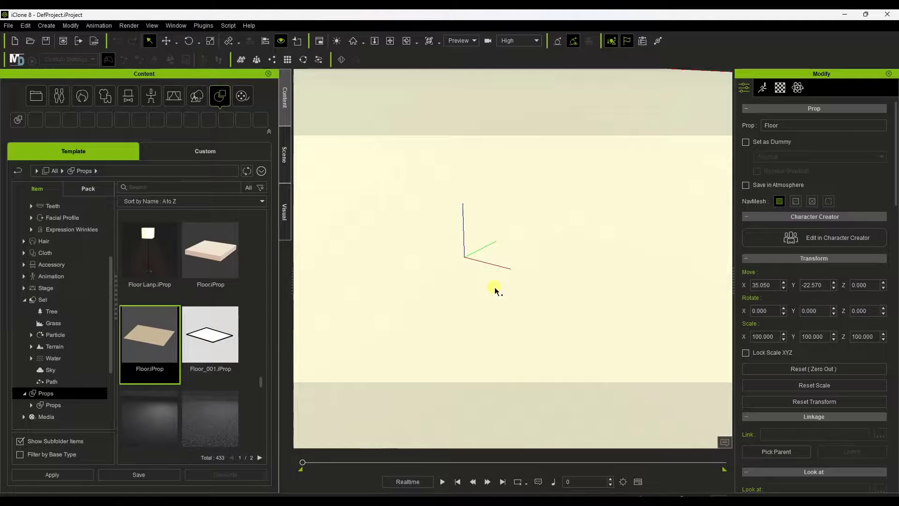
right_drag(509, 265, 471, 233)
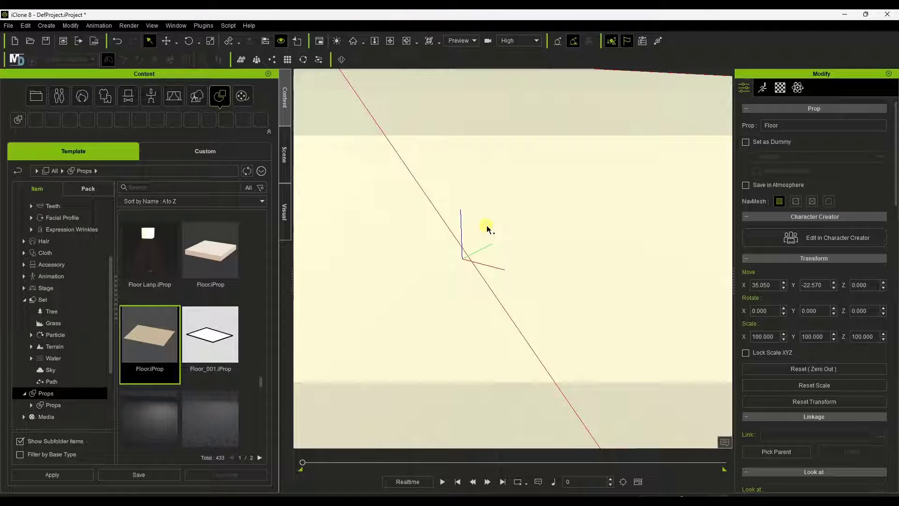
mouse_move(489, 227)
right_down()
mouse_move(491, 234)
mouse_move(476, 219)
right_up()
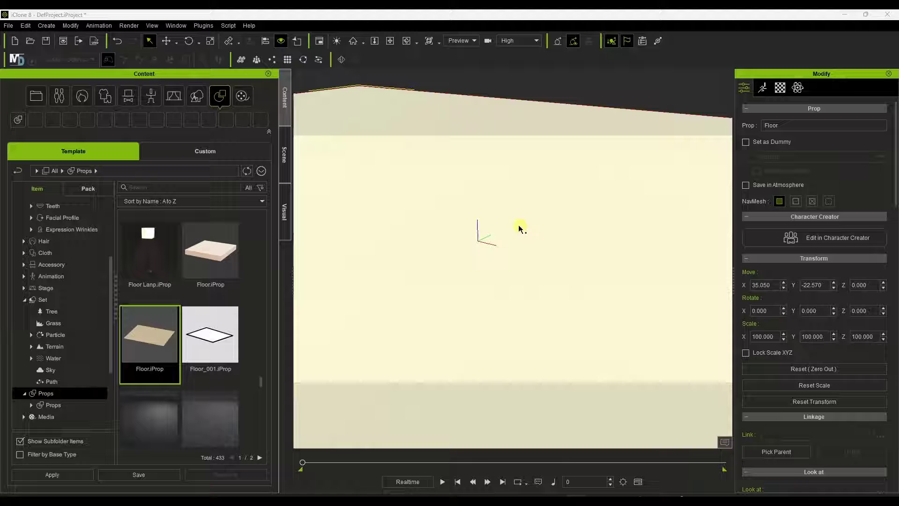
Open the Crowd Generation dialog via Create > Scatter > Generate Crowd.
right_drag(504, 215, 505, 221)
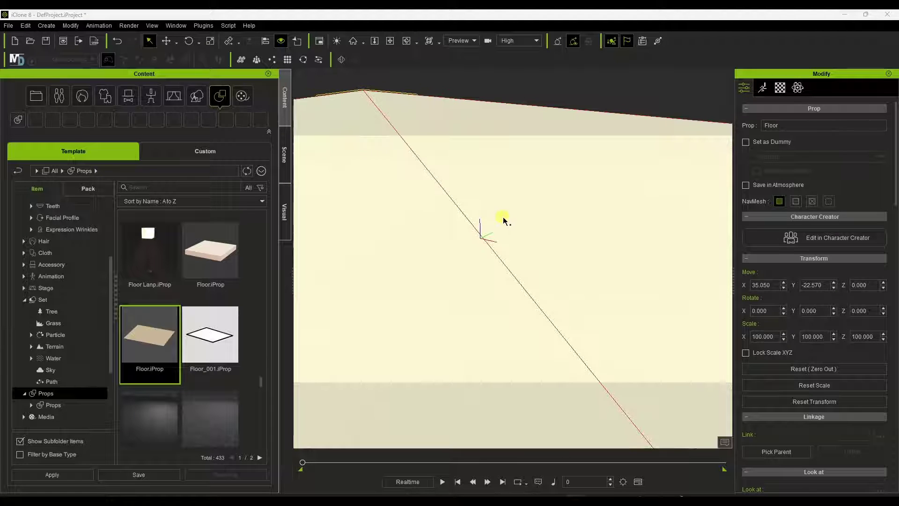
click(47, 26)
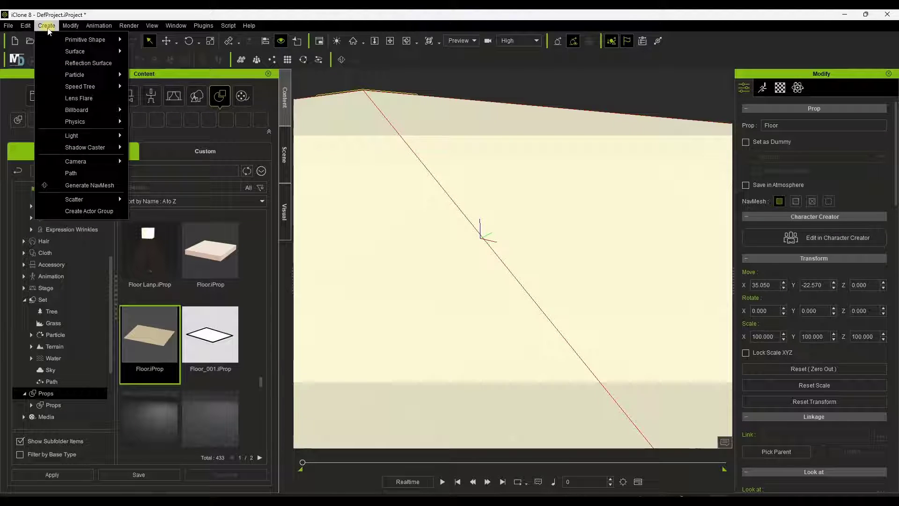
mouse_move(76, 201)
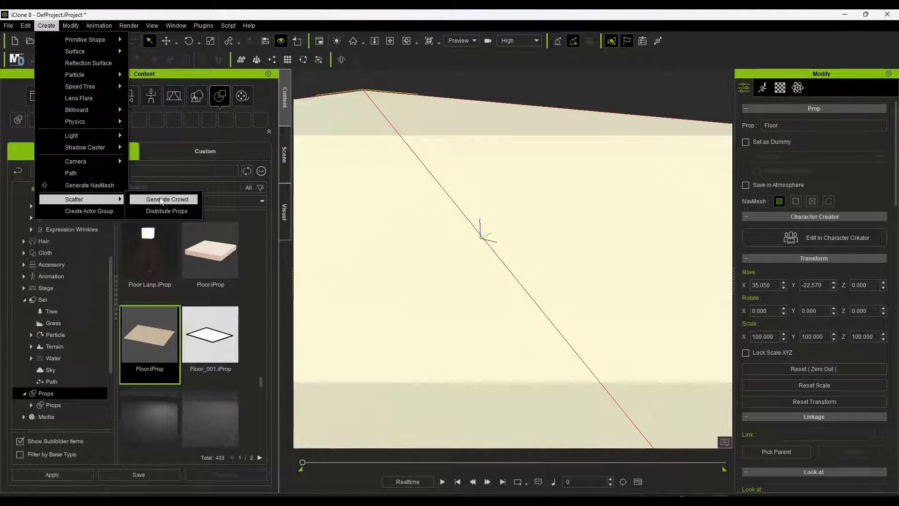
click(161, 201)
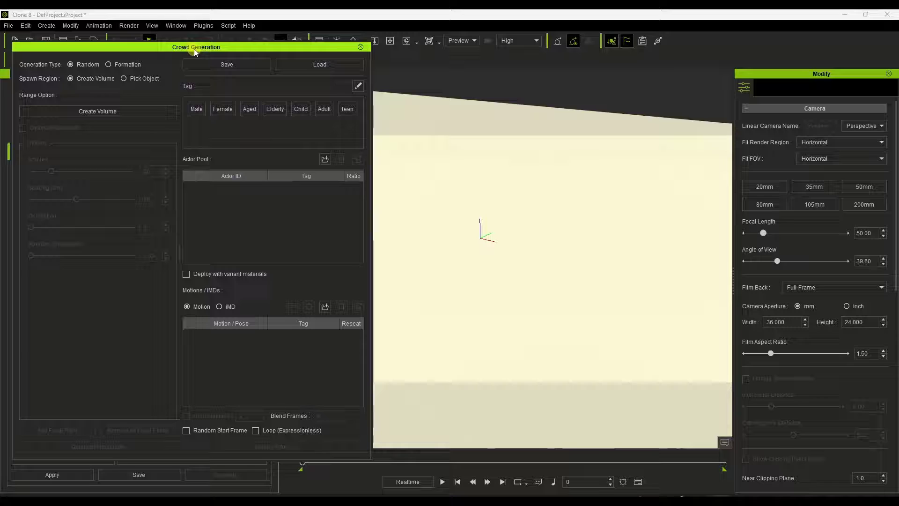
Try the Formation layout, then return crowd generation to Random placement.
drag(194, 48, 189, 47)
click(62, 82)
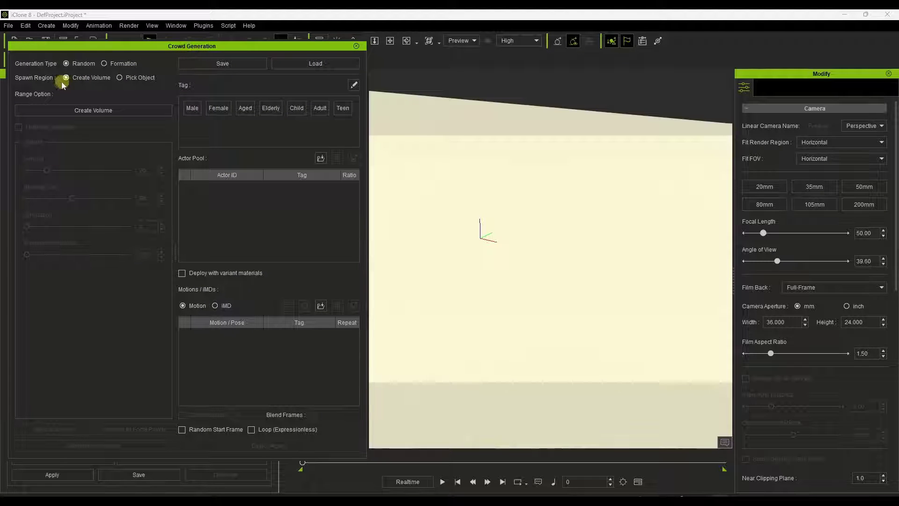
click(70, 64)
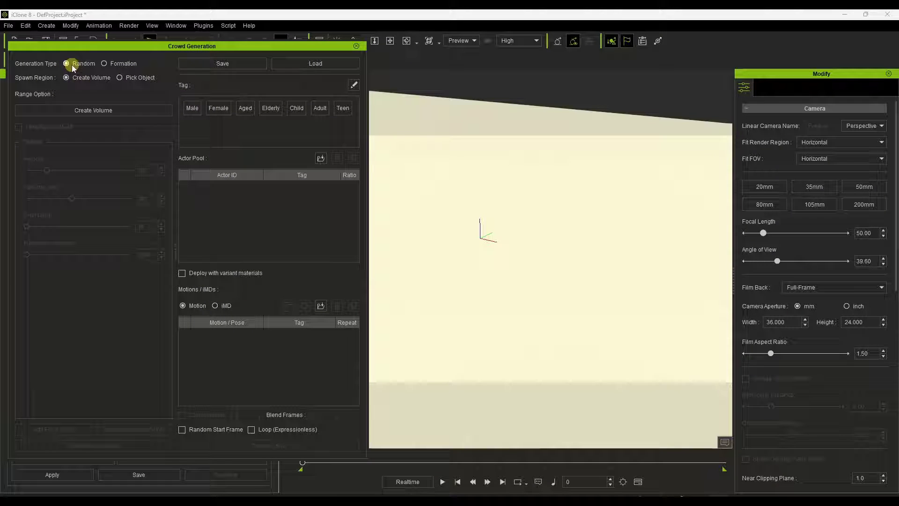
click(104, 63)
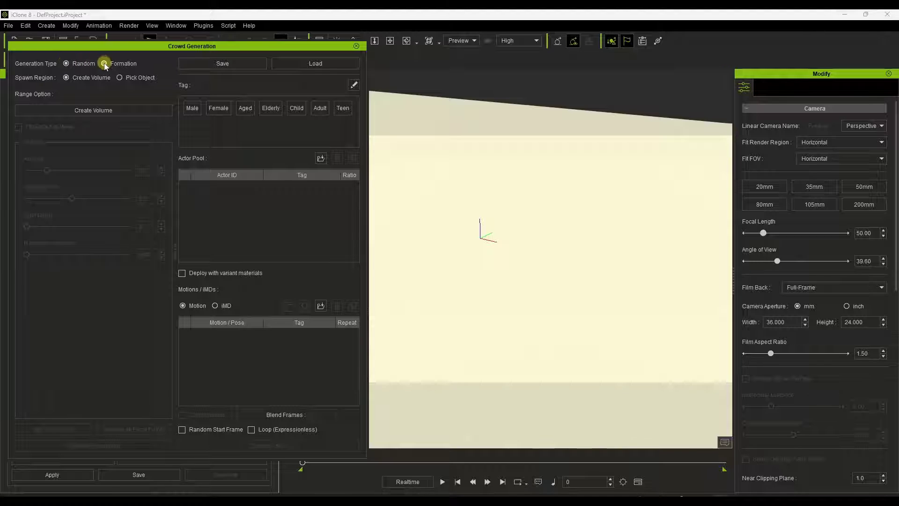
click(66, 63)
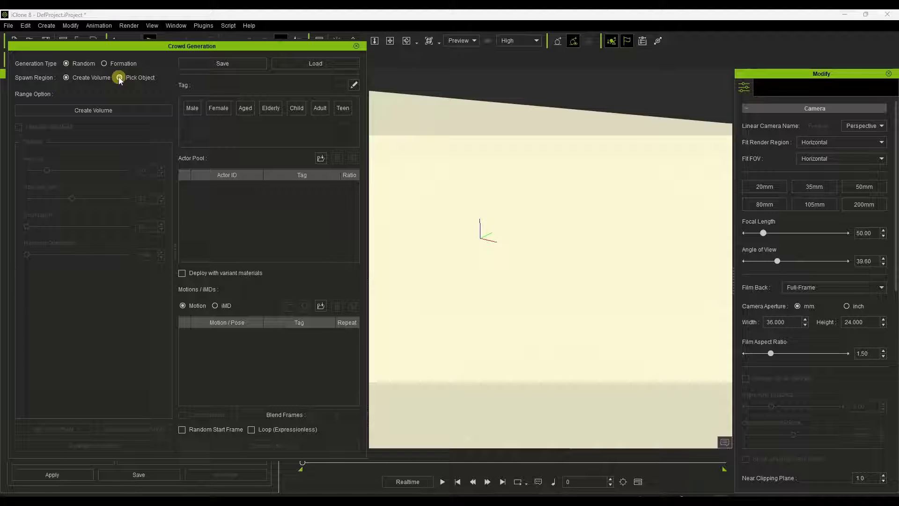
Set Spawn Region to Pick Object and pick the floor, producing 20 spawn markers.
click(66, 77)
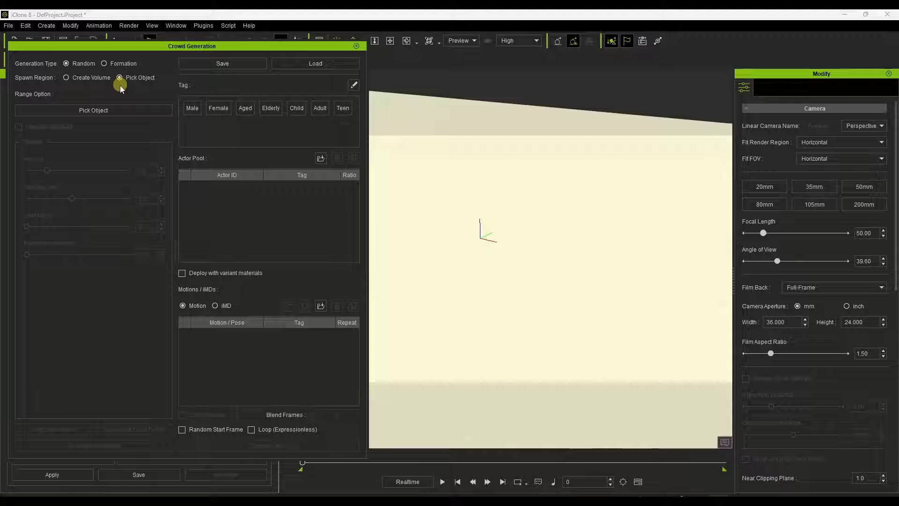
click(92, 111)
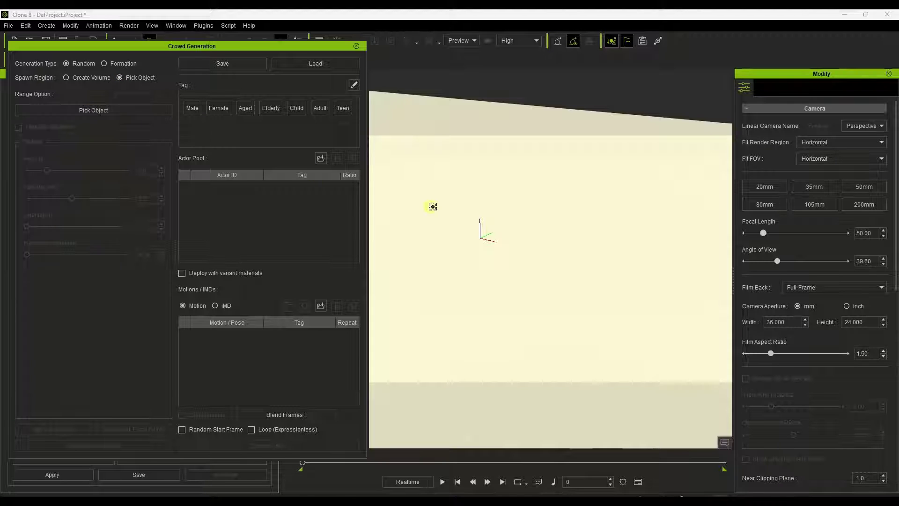
click(479, 218)
drag(480, 218, 544, 196)
drag(515, 154, 526, 151)
Switch Spawn Region to Create Volume and place a small volume with five markers on the floor.
click(67, 78)
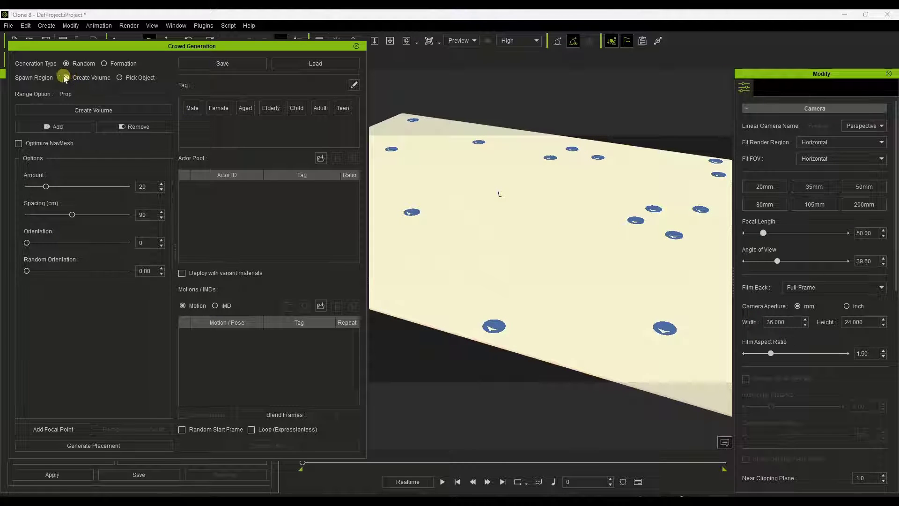
click(98, 113)
click(467, 206)
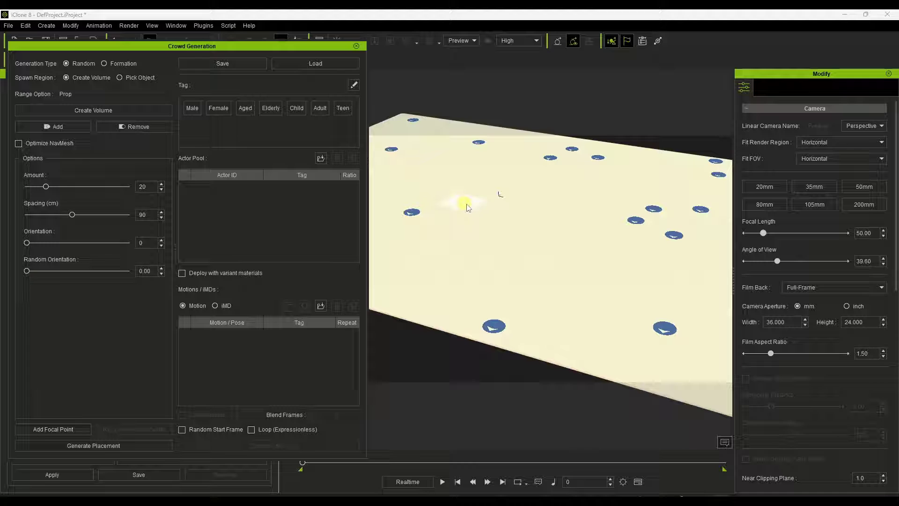
click(503, 199)
scroll(498, 192, up, 5)
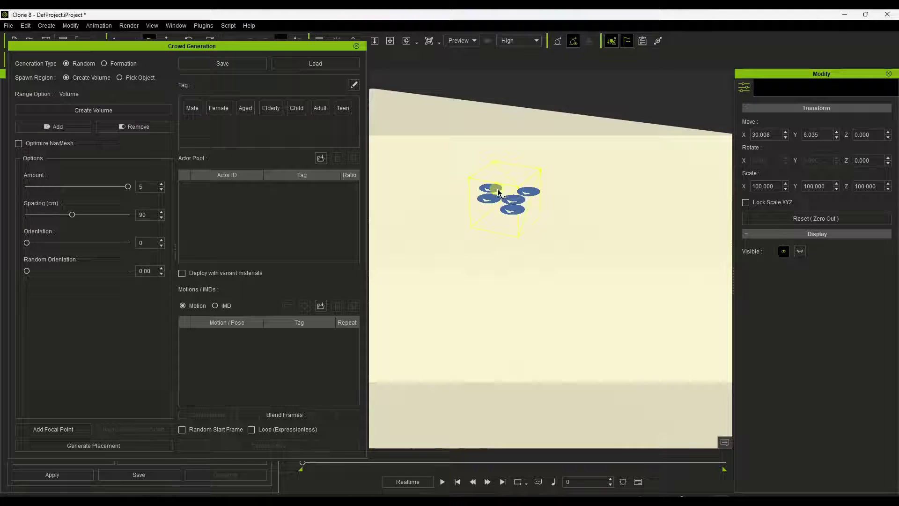
right_drag(499, 192, 552, 206)
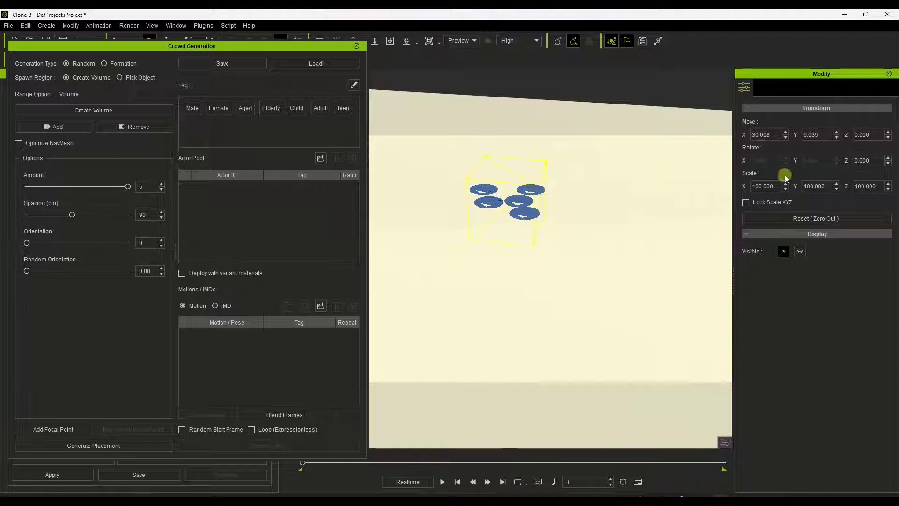
click(284, 51)
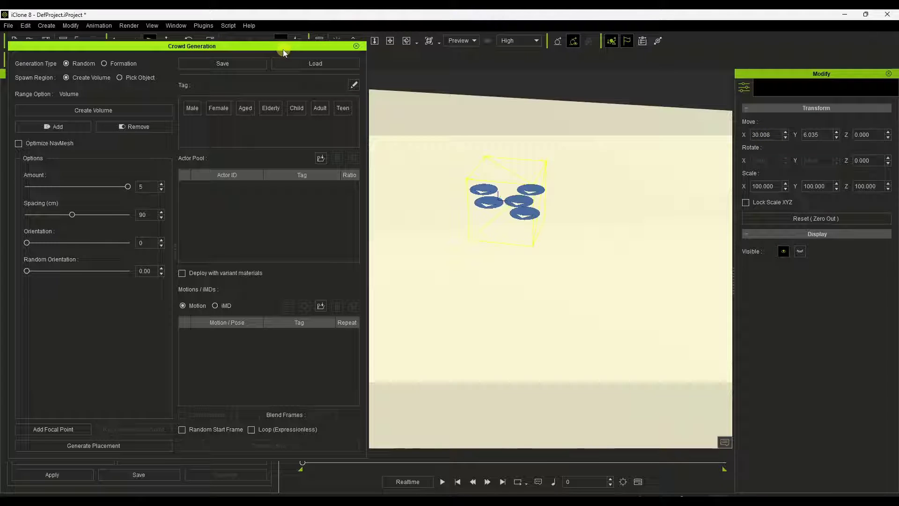
Move the crowd volume up and then back down so it sits on the floor.
drag(266, 47, 254, 69)
click(166, 41)
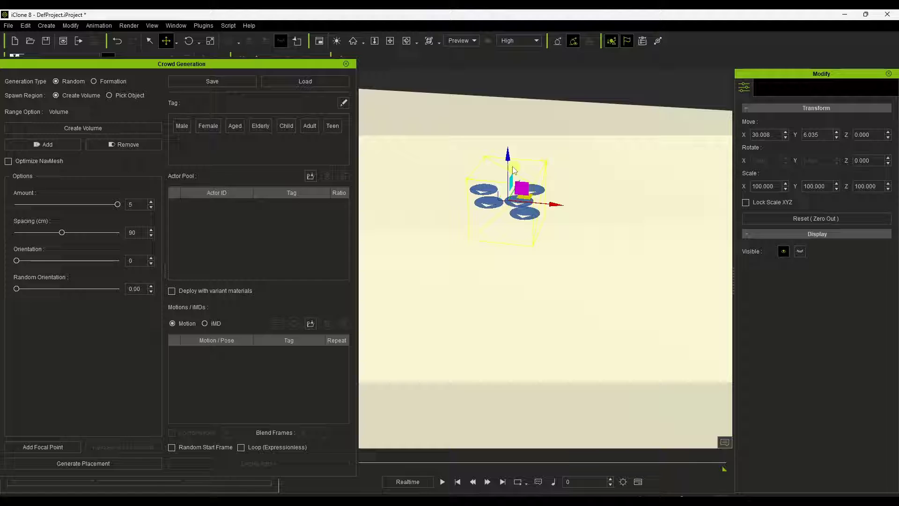
drag(507, 158, 558, 128)
right_drag(558, 127, 499, 122)
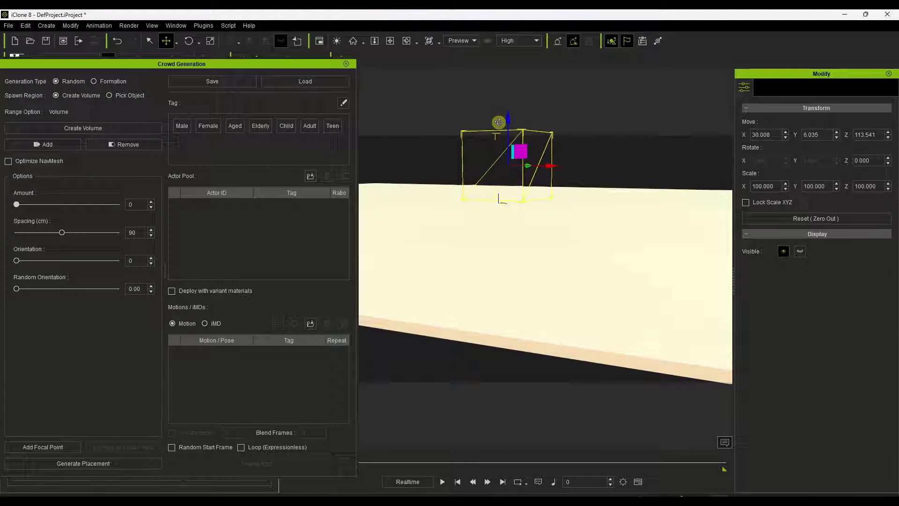
drag(507, 117, 508, 135)
right_drag(507, 143, 631, 197)
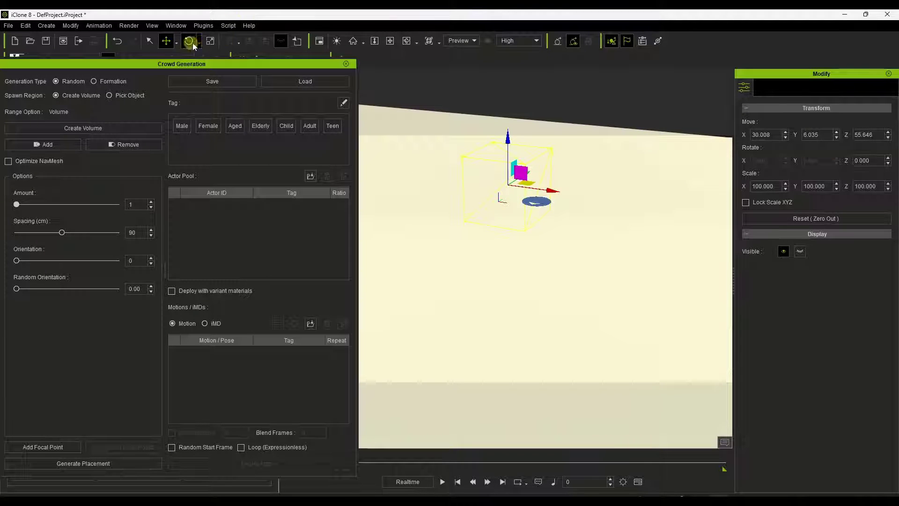
Scale the volume wider along X to 427.181 × 224.792.
click(211, 42)
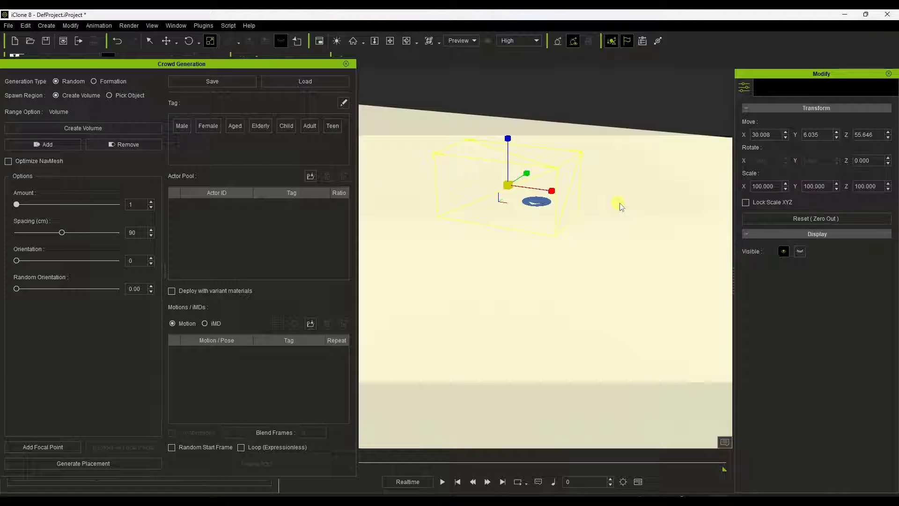
drag(551, 190, 587, 196)
right_drag(587, 196, 558, 232)
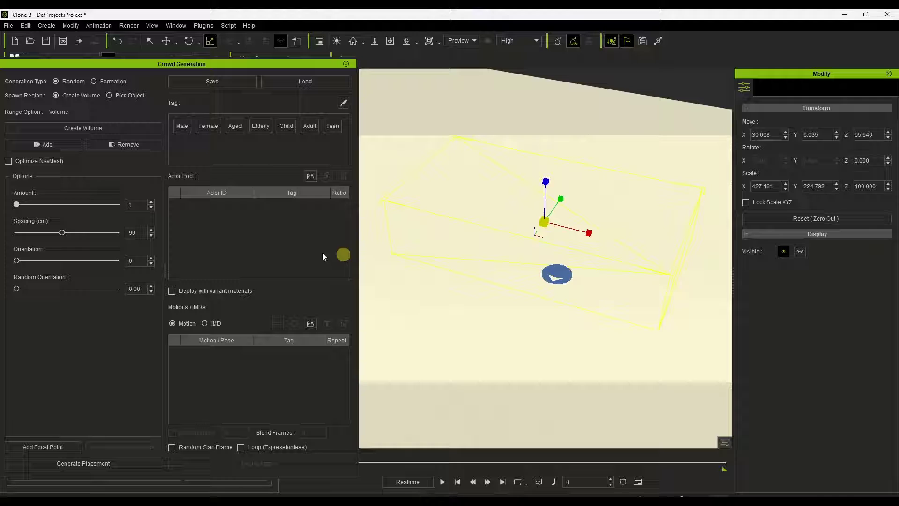
Raise the crowd Amount and set Spacing to 147 cm.
drag(17, 206, 63, 232)
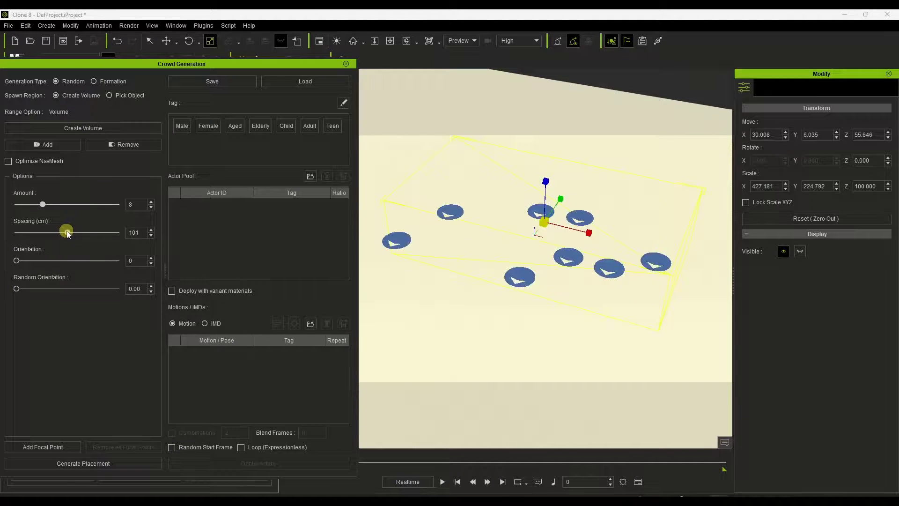
drag(67, 234, 91, 233)
mouse_move(43, 204)
mouse_down()
mouse_move(88, 204)
mouse_move(59, 210)
mouse_up()
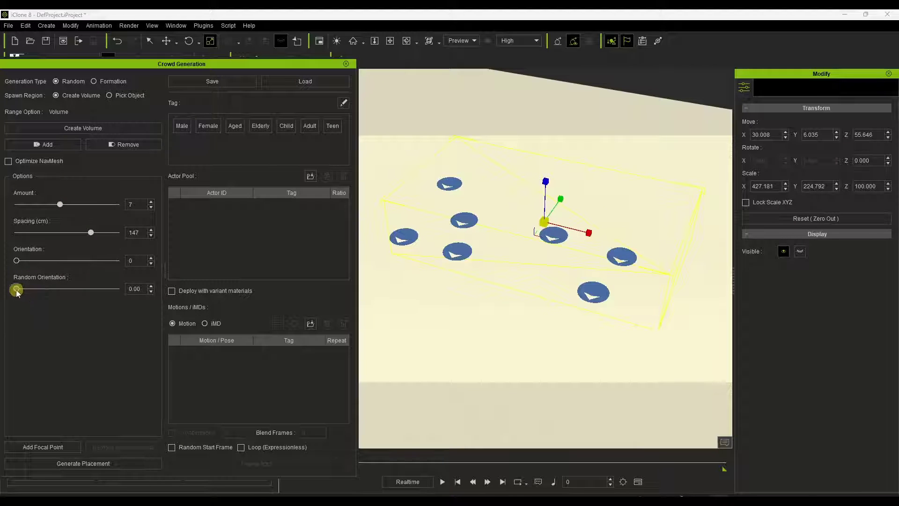
Set Random Orientation to 0.30 and Amount to 8, then move the dialog to reveal the library.
drag(16, 290, 41, 302)
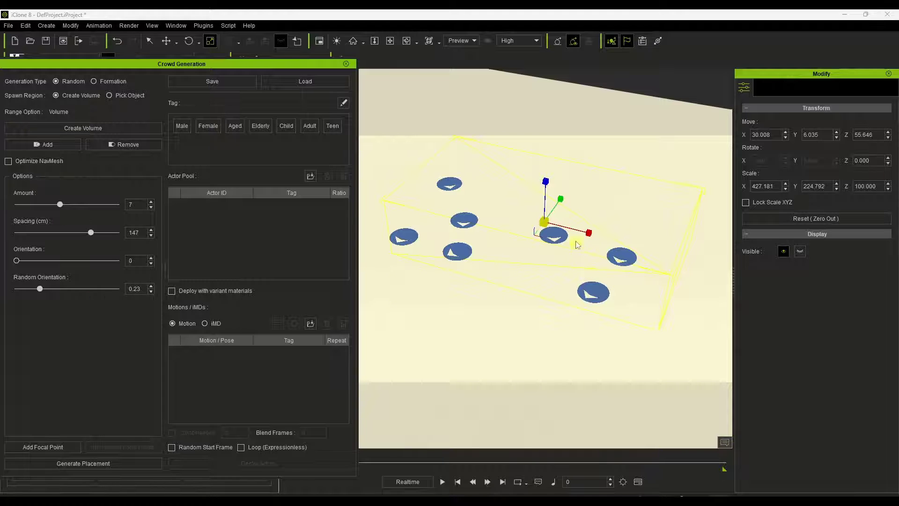
right_drag(577, 244, 573, 187)
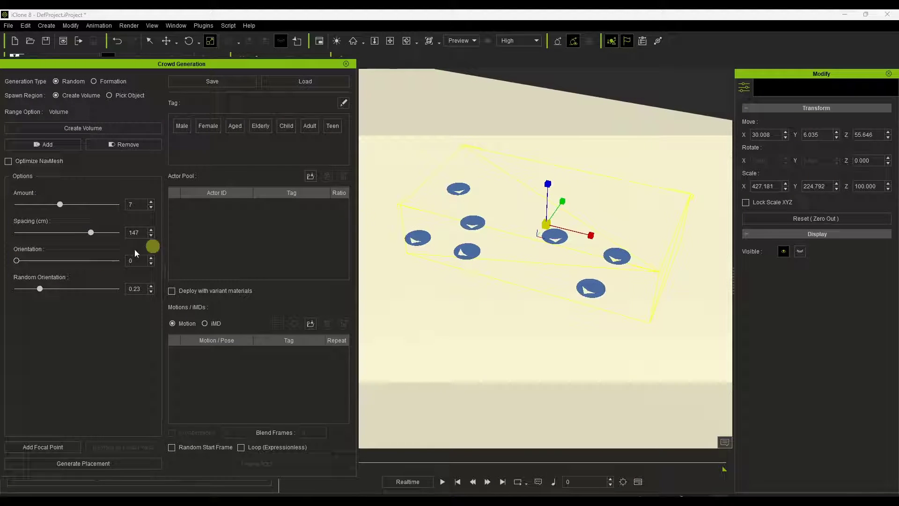
drag(40, 289, 14, 268)
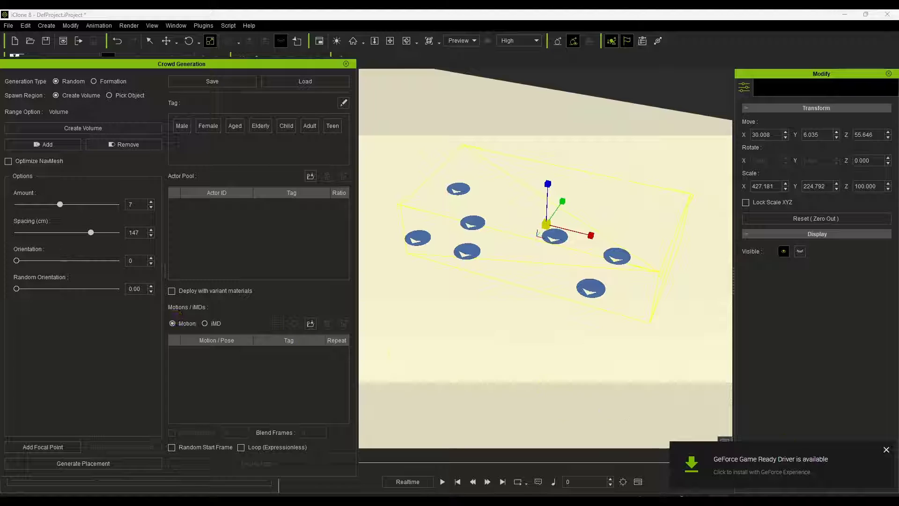
click(885, 450)
click(31, 300)
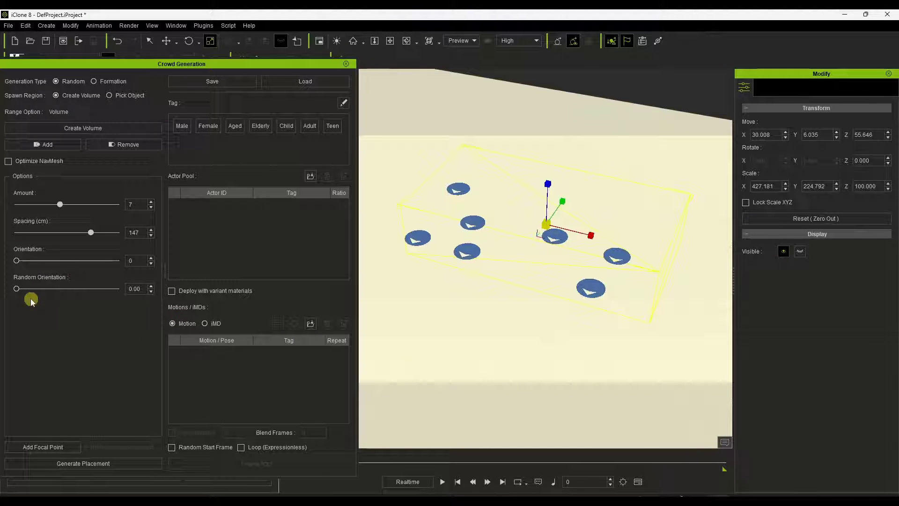
drag(15, 289, 47, 289)
click(68, 205)
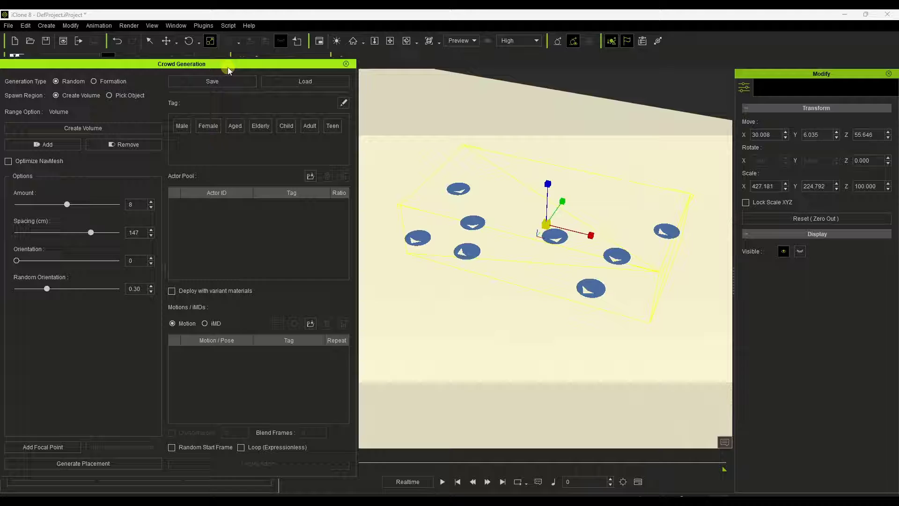
drag(229, 69, 549, 48)
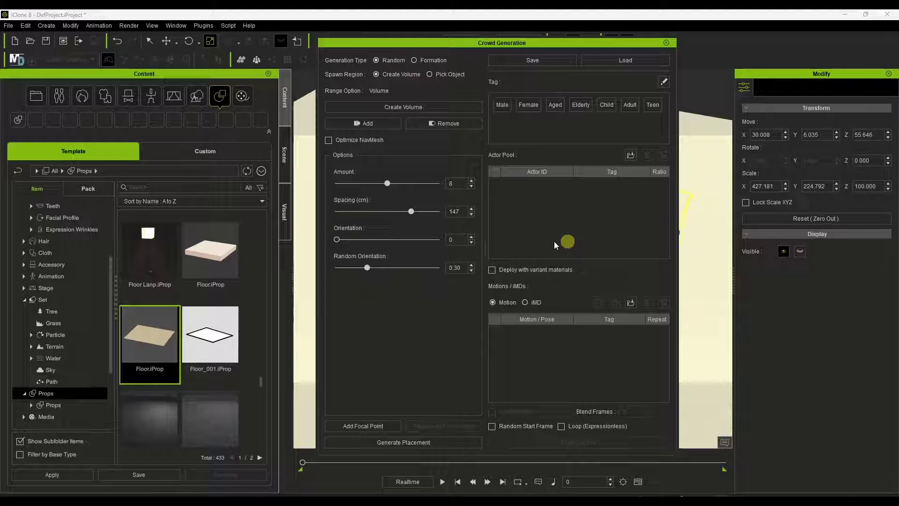
Open the Character avatar library and add CC4 Camila 1 to the Actor Pool.
scroll(59, 258, up, 3)
click(58, 264)
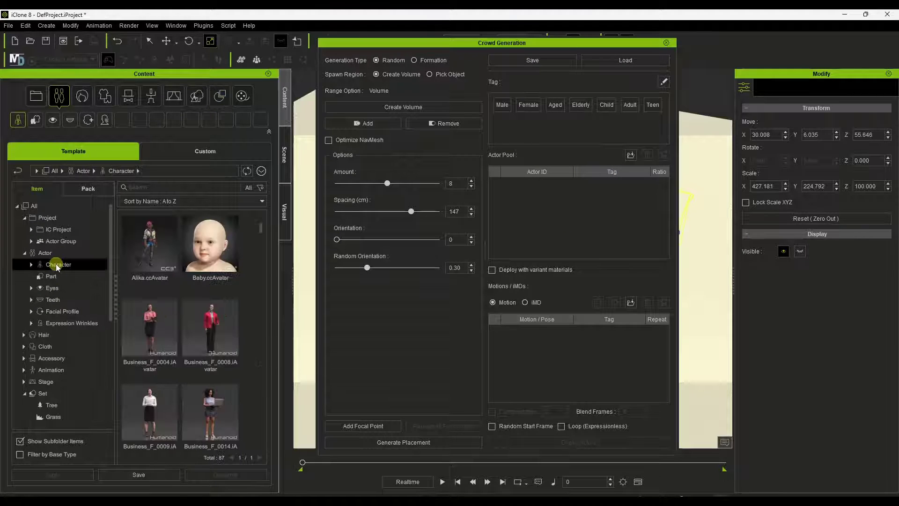
click(32, 265)
click(31, 265)
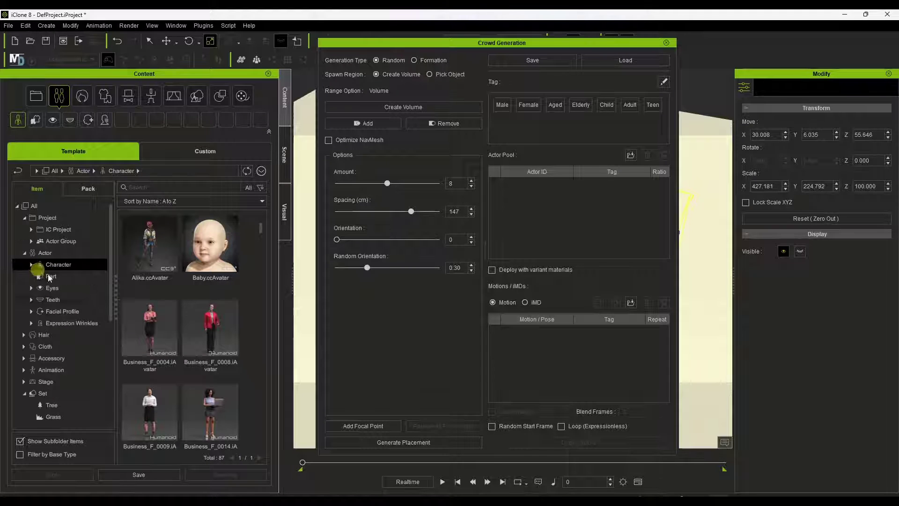
click(189, 321)
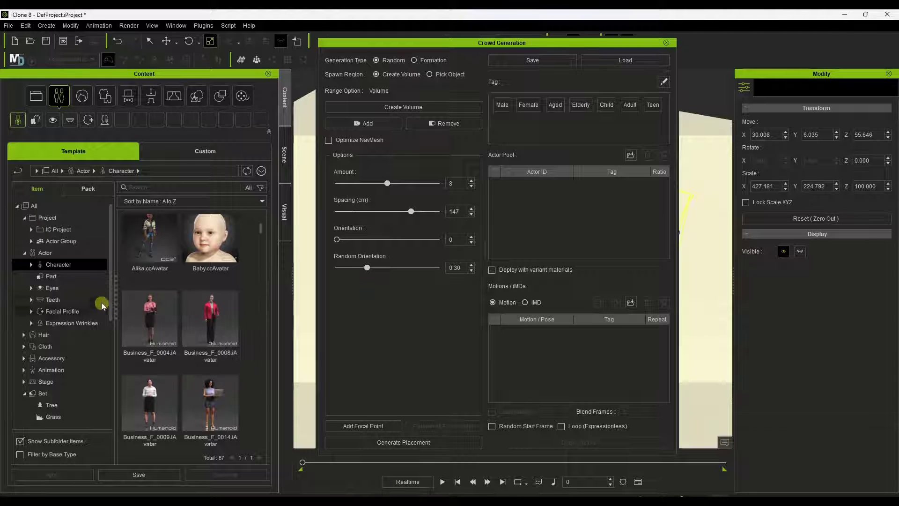
click(40, 265)
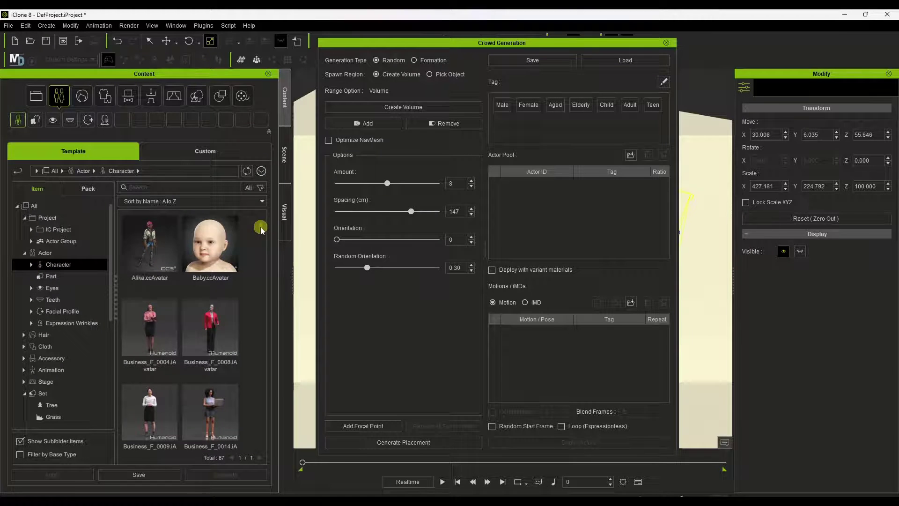
drag(258, 224, 260, 323)
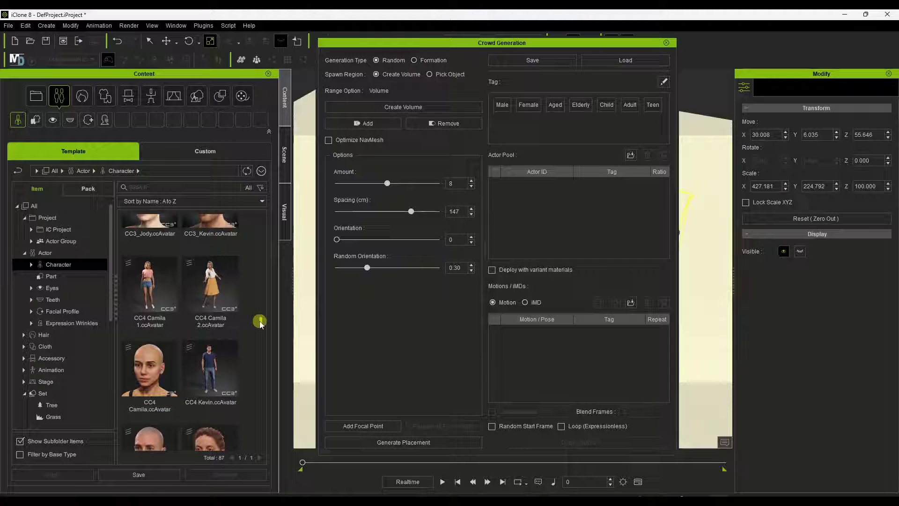
drag(152, 286, 539, 207)
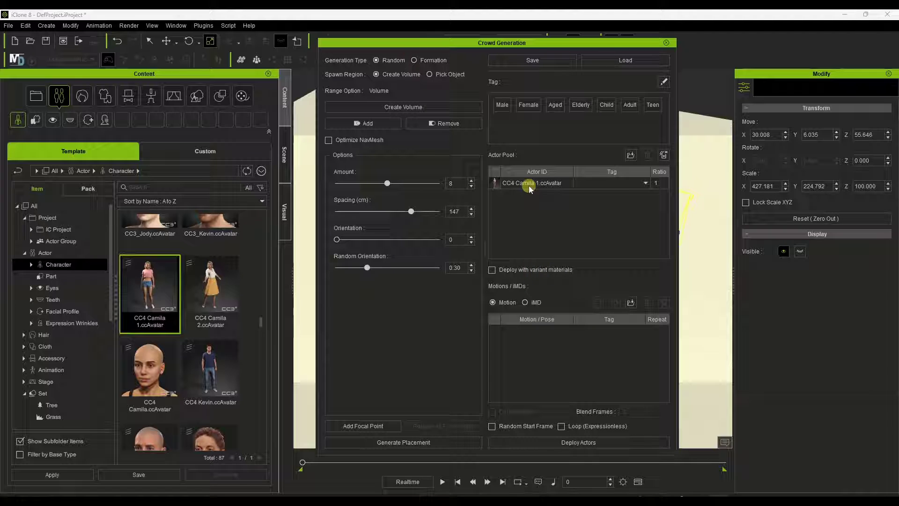
Add Business_M_0004, 0013, 0016 and 0017 to the Actor Pool.
click(59, 242)
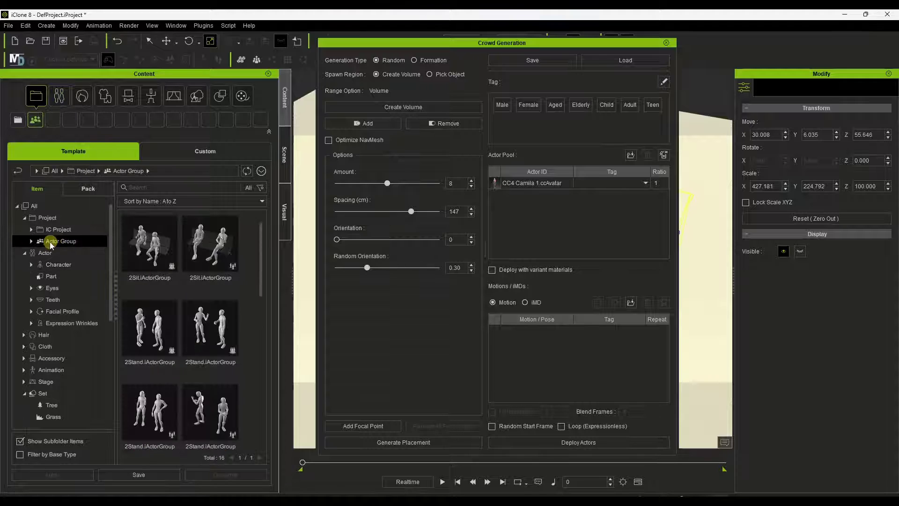
click(59, 265)
scroll(214, 355, down, 1)
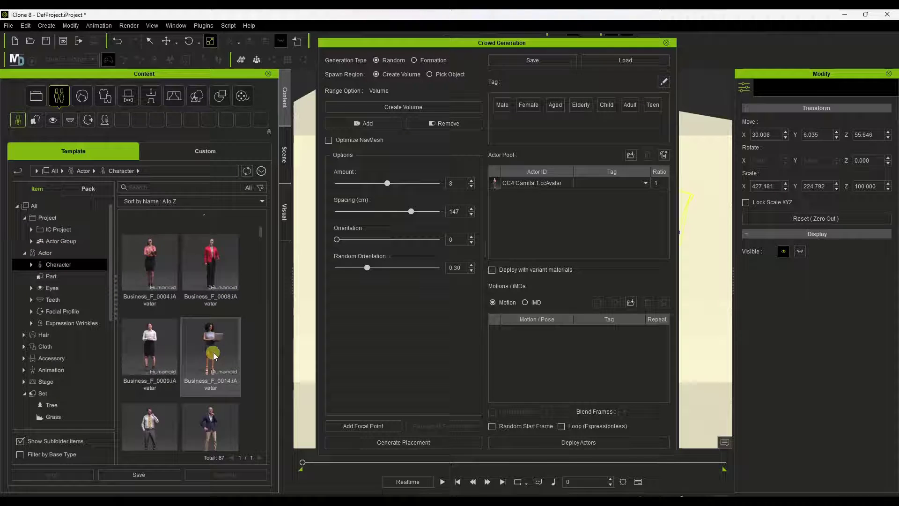
scroll(215, 356, down, 2)
drag(209, 361, 562, 220)
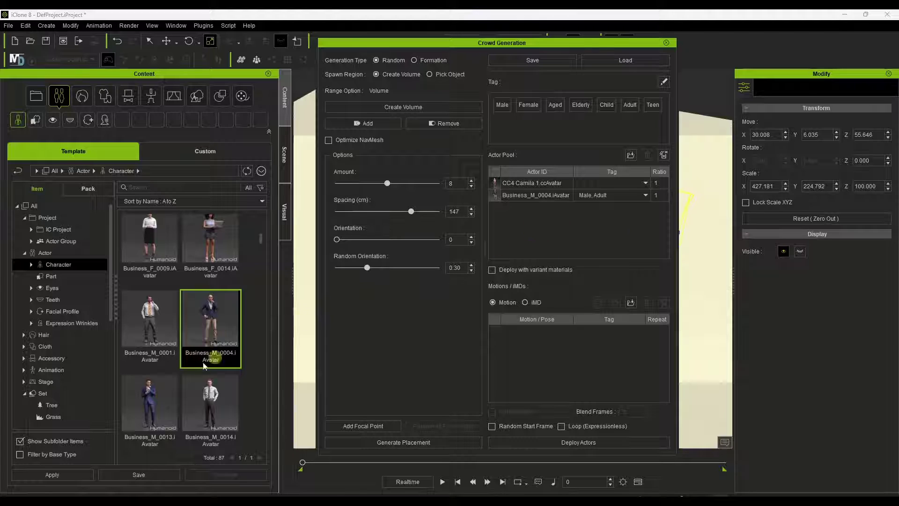
scroll(173, 319, down, 1)
drag(157, 337, 566, 244)
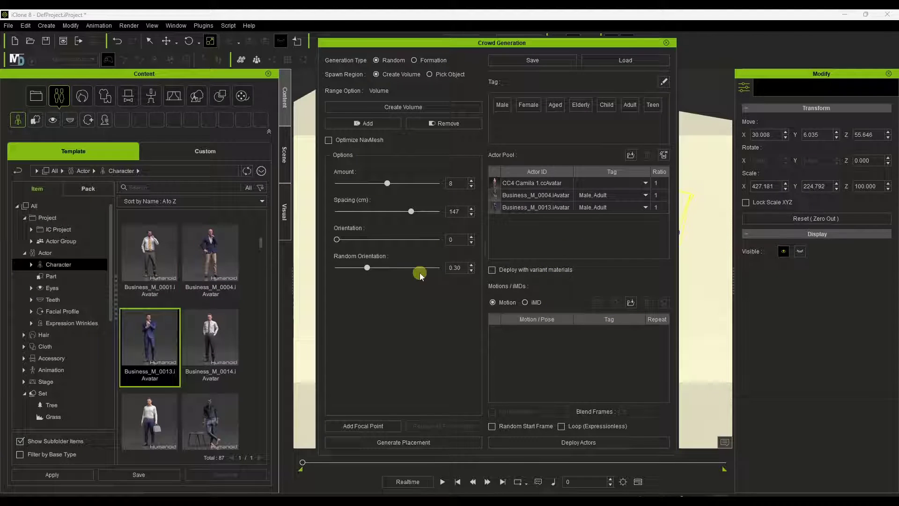
scroll(210, 359, down, 1)
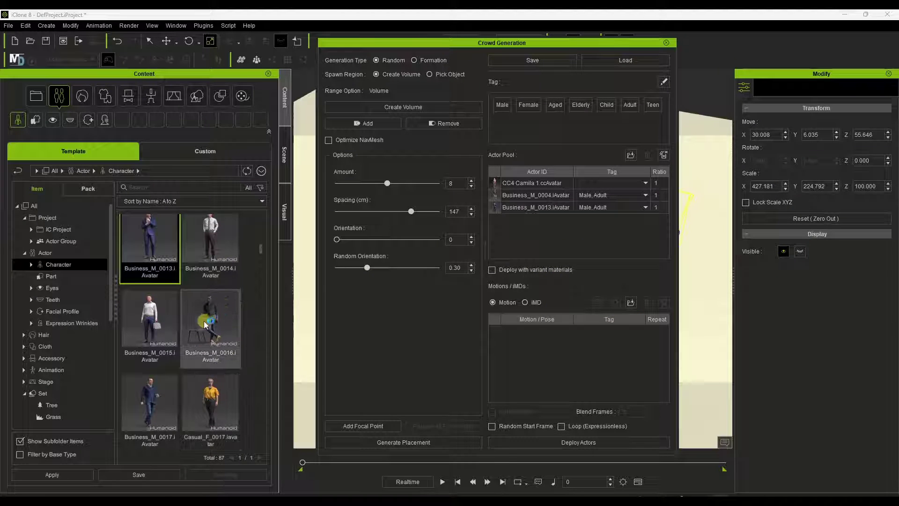
drag(206, 326, 539, 227)
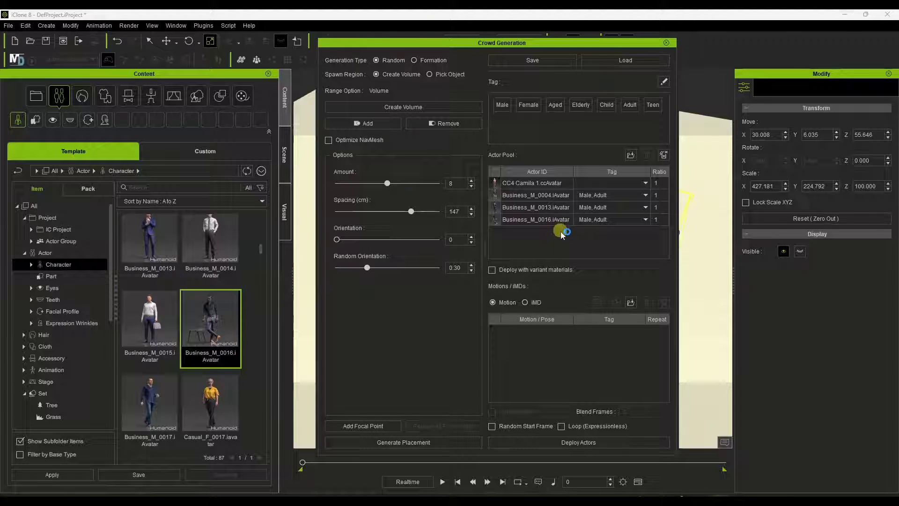
scroll(177, 304, down, 2)
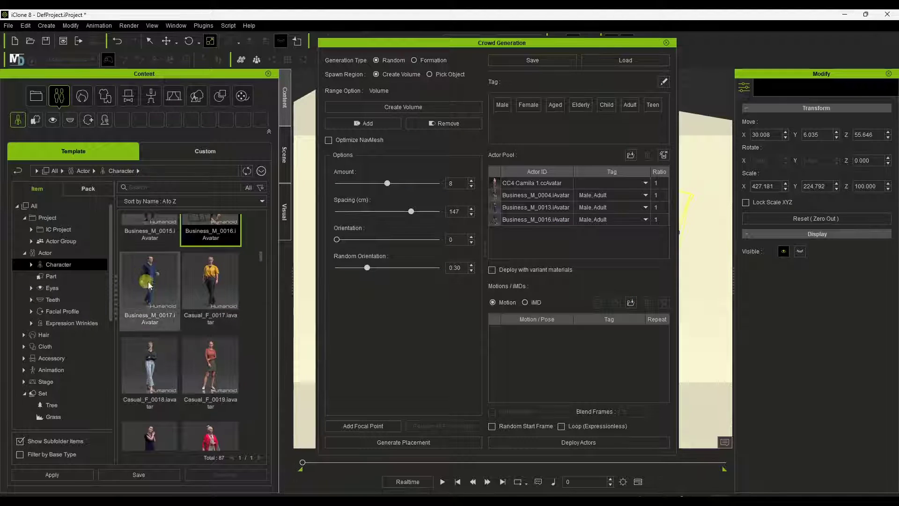
drag(145, 281, 562, 244)
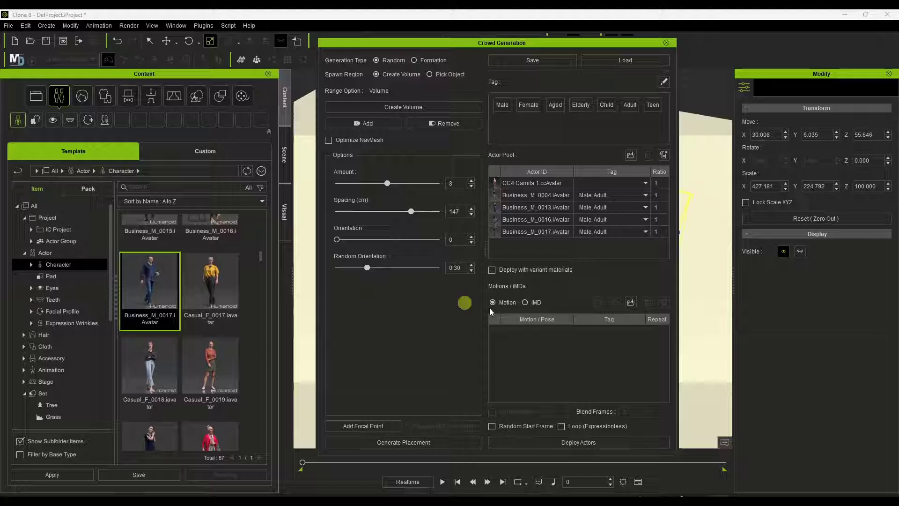
drag(536, 45, 251, 39)
Deploy the pooled actors onto the eight spots and enable Deploy with variant materials.
click(284, 242)
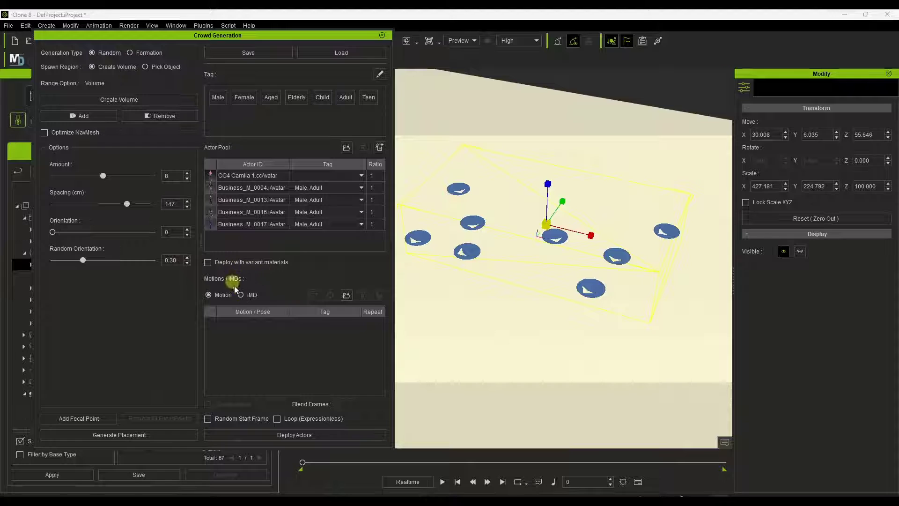
click(277, 432)
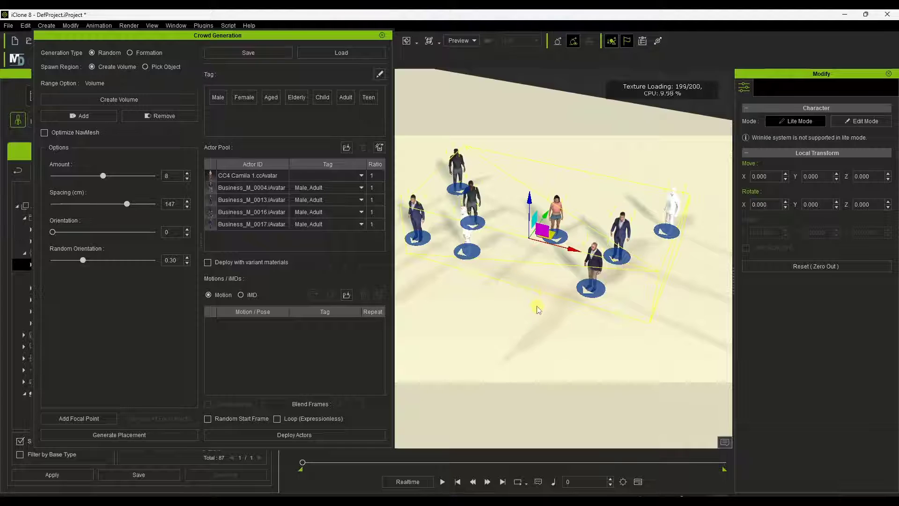
right_drag(567, 307, 454, 257)
scroll(629, 237, down, 6)
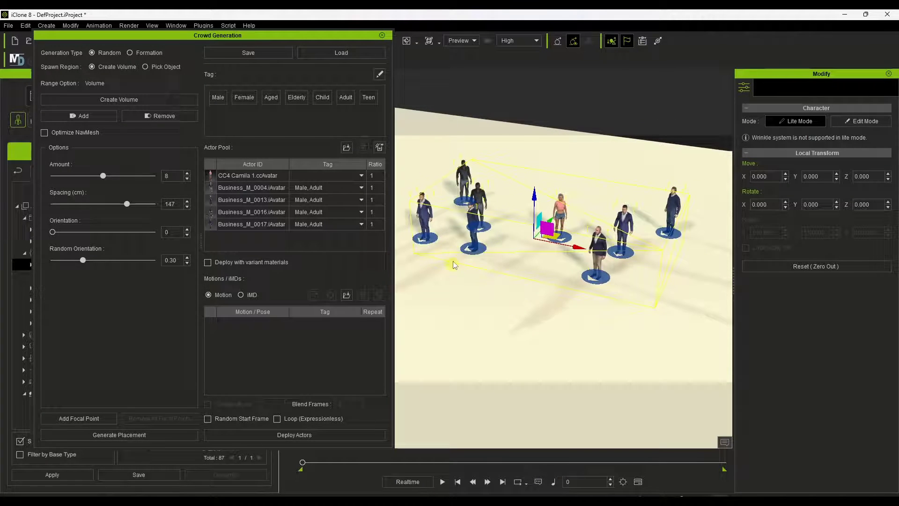
click(161, 205)
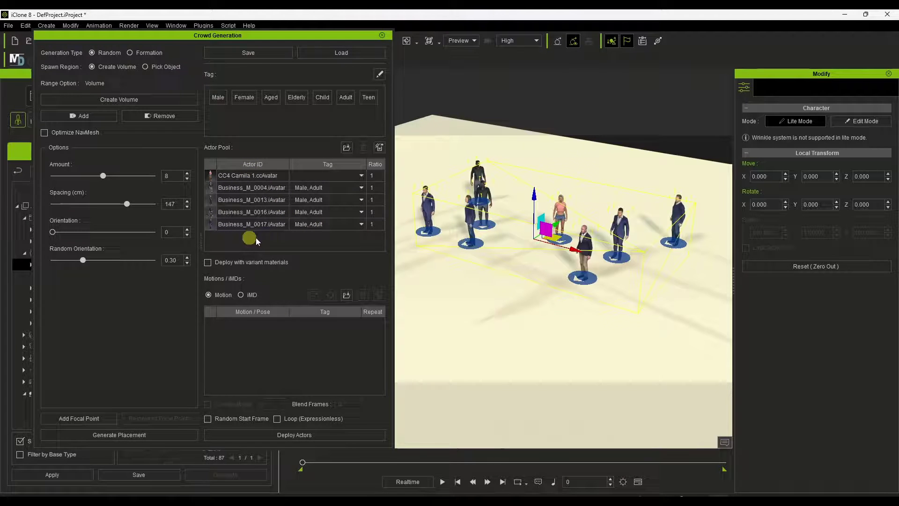
mouse_move(537, 239)
right_down()
mouse_move(493, 234)
mouse_move(545, 243)
right_up()
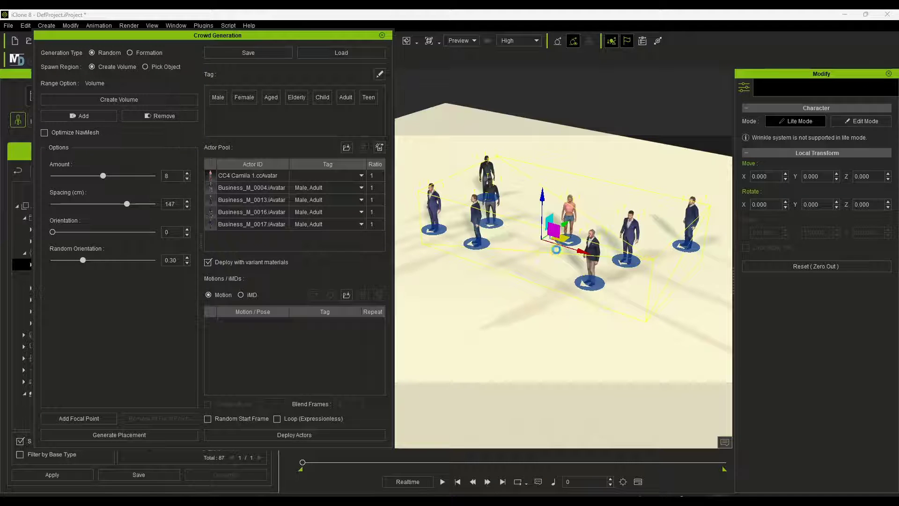
Filter the Content library to show actors tagged Female.
click(556, 254)
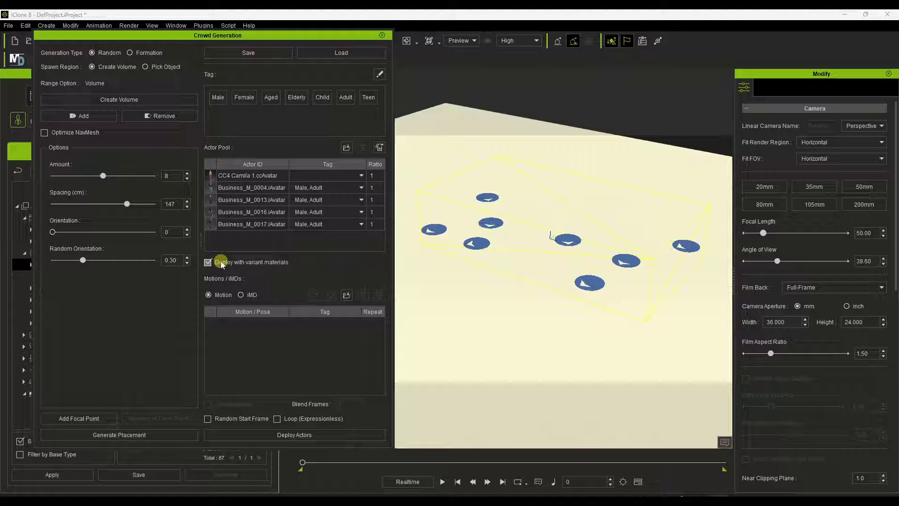
click(361, 213)
right_click(252, 100)
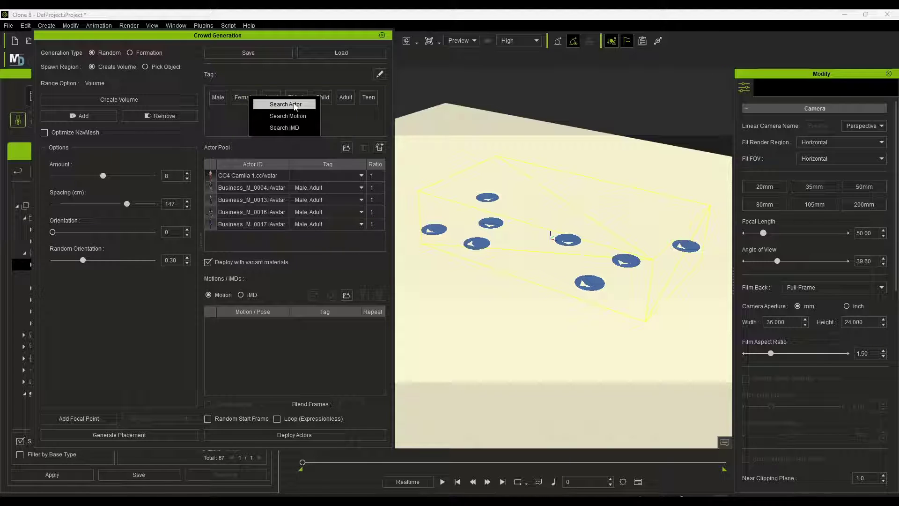
click(296, 104)
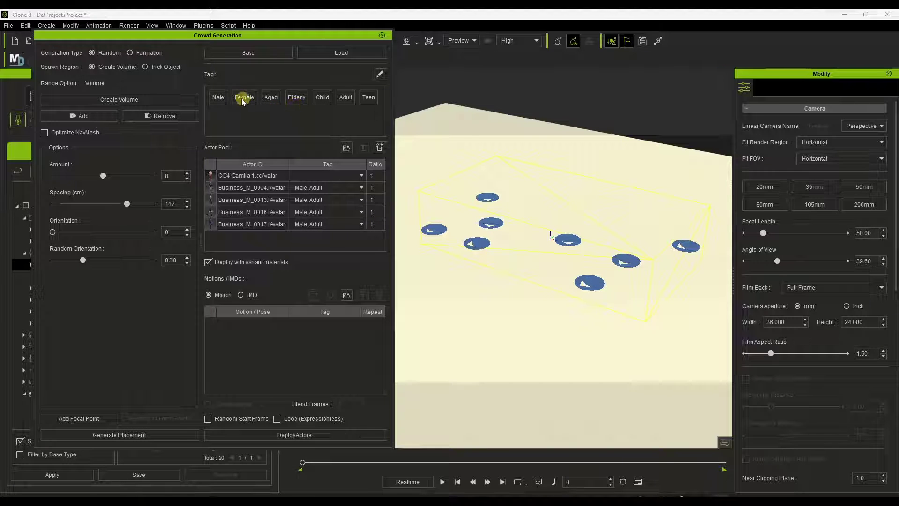
drag(236, 37, 498, 41)
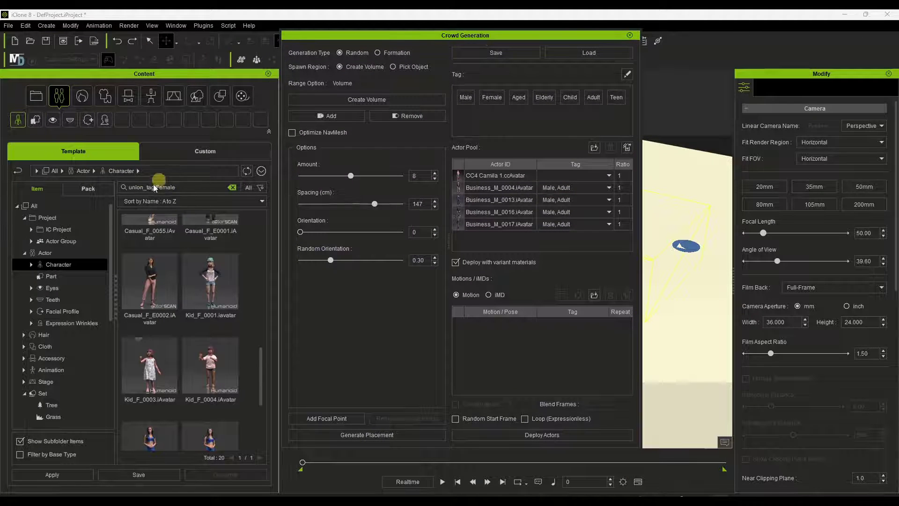
Add Casual_F_E0002 and Casual_F_0055 to the Actor Pool.
scroll(164, 354, up, 1)
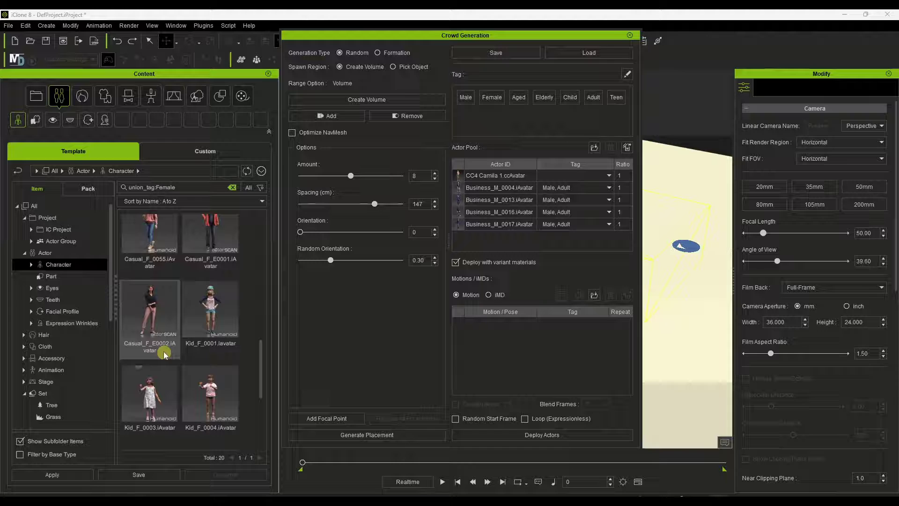
drag(145, 319, 543, 300)
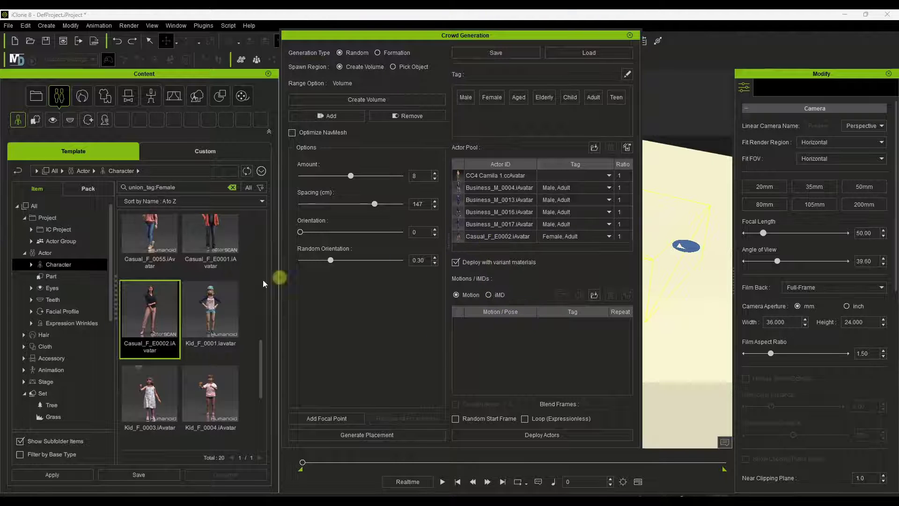
scroll(172, 273, up, 1)
drag(171, 274, 498, 248)
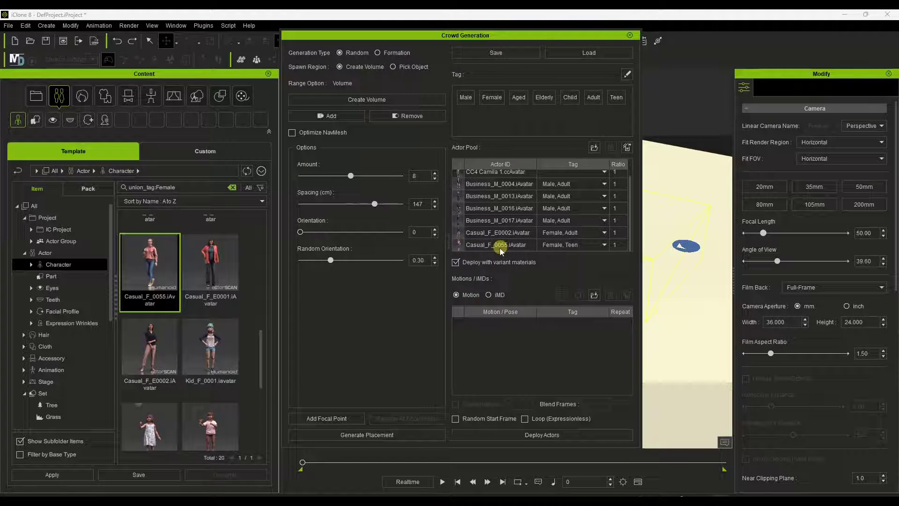
drag(475, 34, 215, 30)
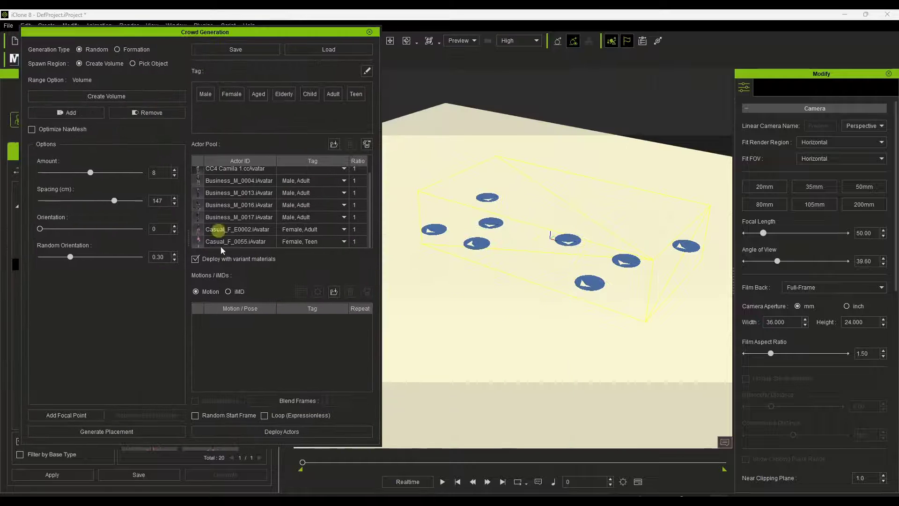
Deploy the eight crowd spots with female avatars mixed among the business men, then orbit to inspect them.
click(276, 431)
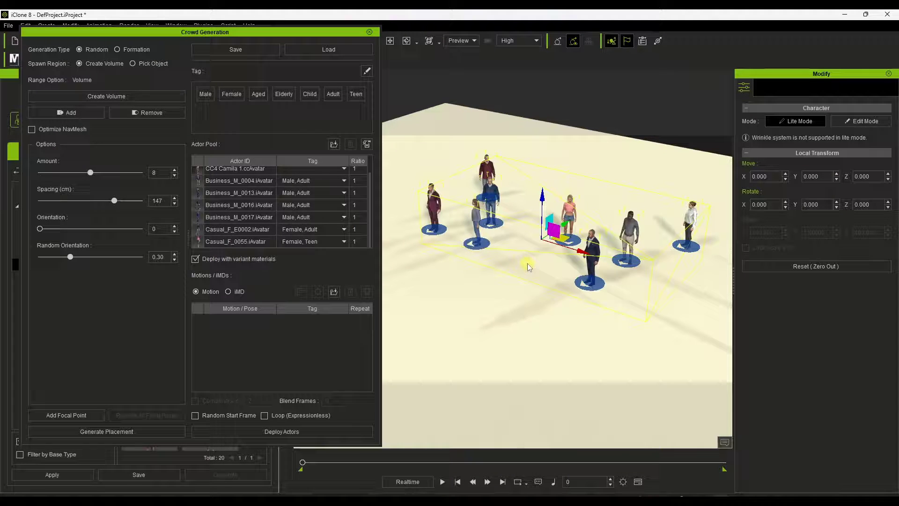
right_drag(510, 282, 563, 257)
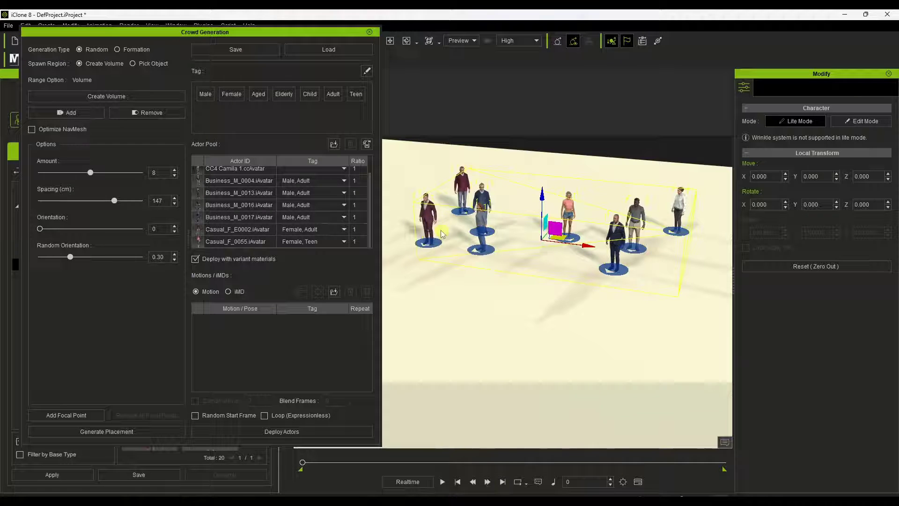
scroll(435, 221, up, 5)
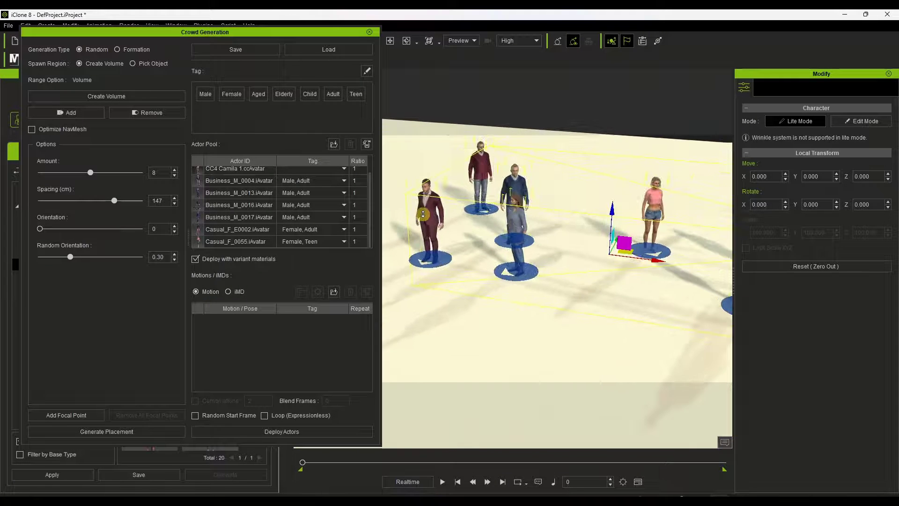
scroll(423, 214, down, 3)
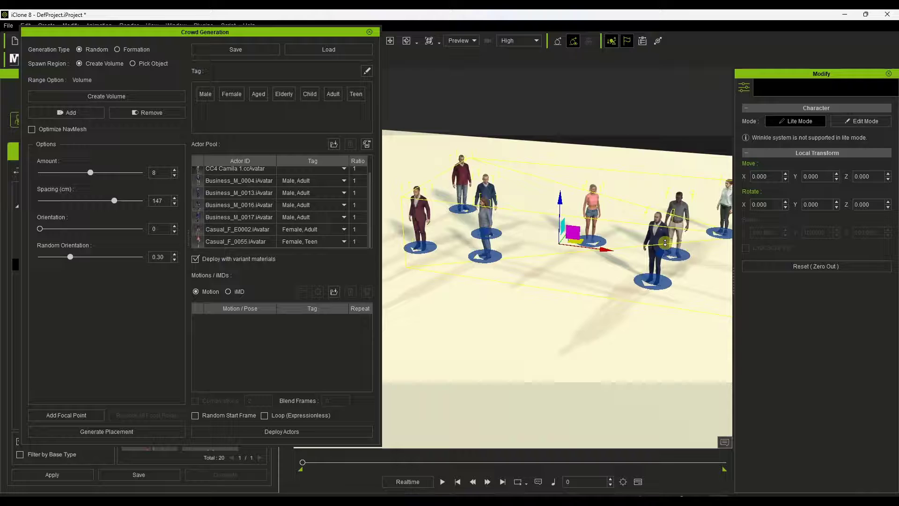
right_drag(633, 245, 558, 250)
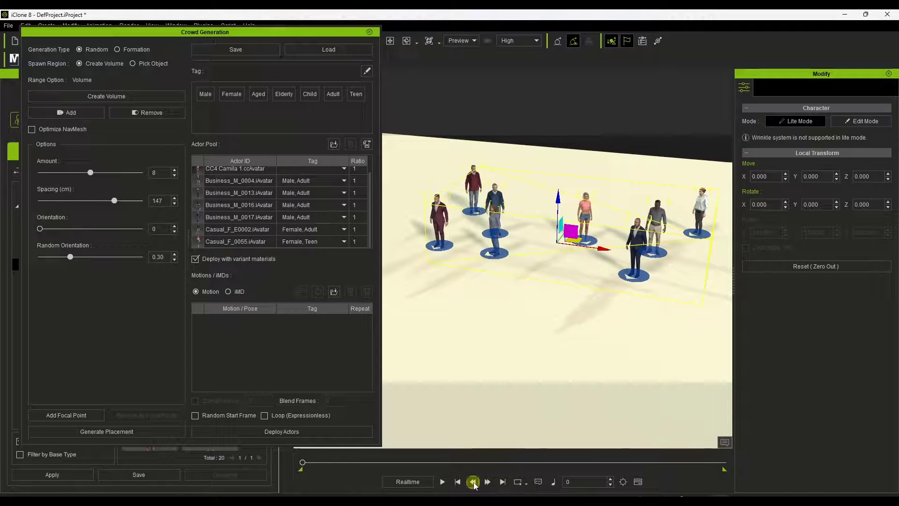
Preview crowd playback up to frame 288, then deselect to clear the deployed characters.
click(442, 481)
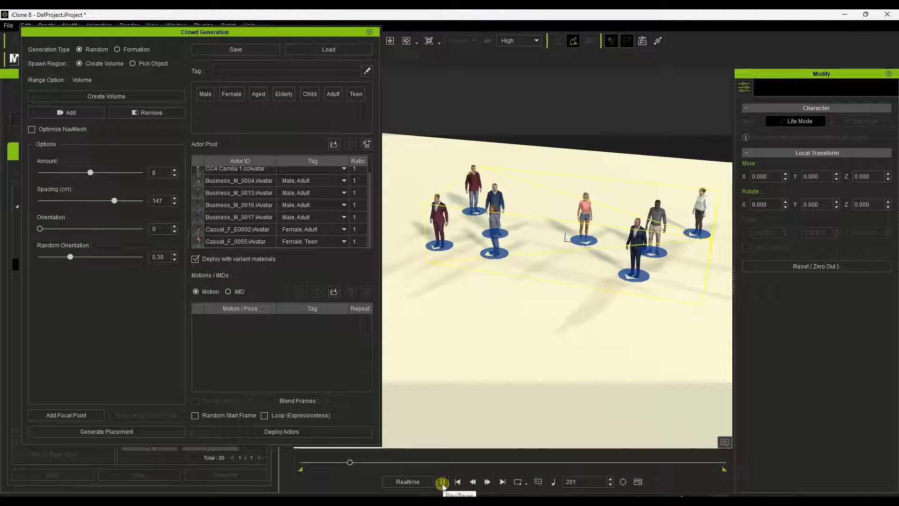
click(443, 485)
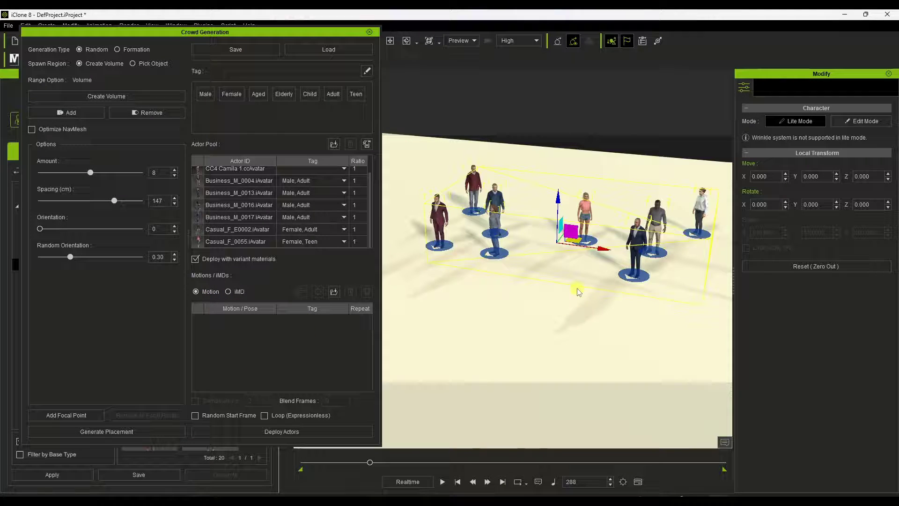
right_drag(575, 281, 564, 276)
click(564, 263)
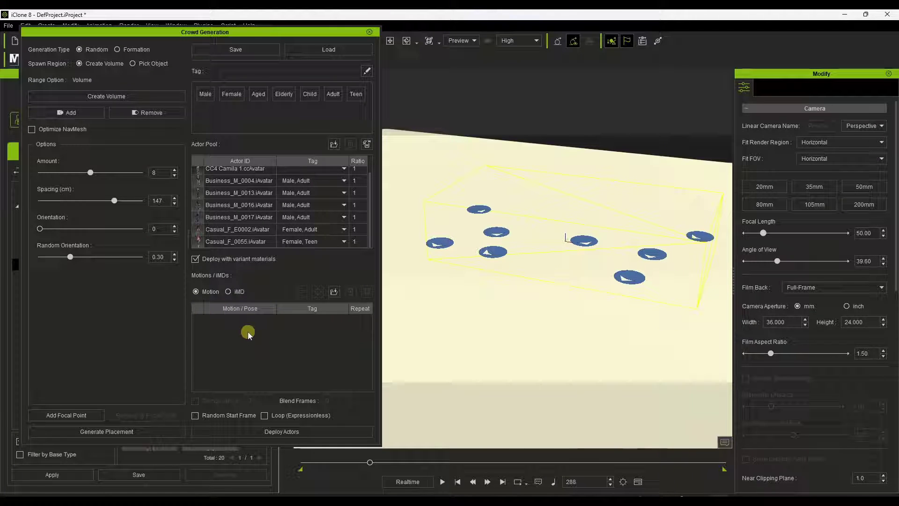
Browse Animation in the Content library and add Stand Wait_F to the crowd motions.
click(334, 291)
drag(223, 32, 490, 30)
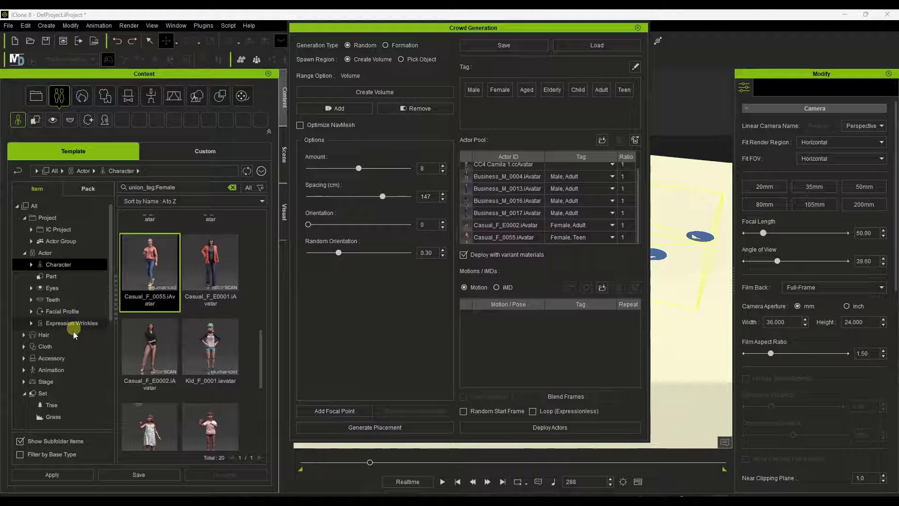
click(55, 369)
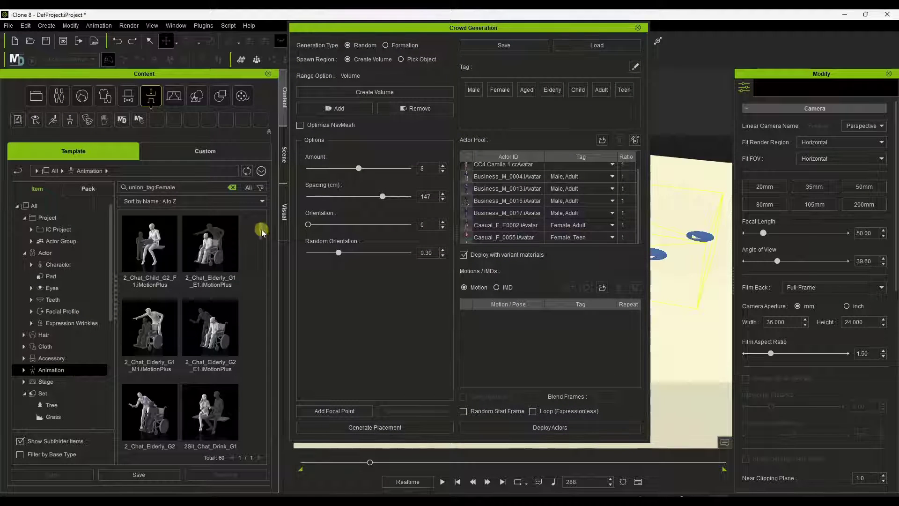
scroll(249, 302, down, 5)
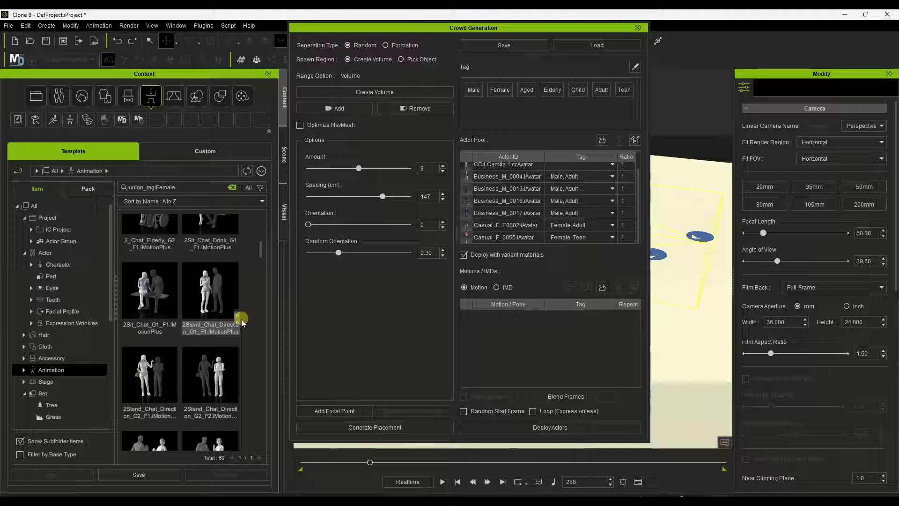
scroll(242, 326, down, 5)
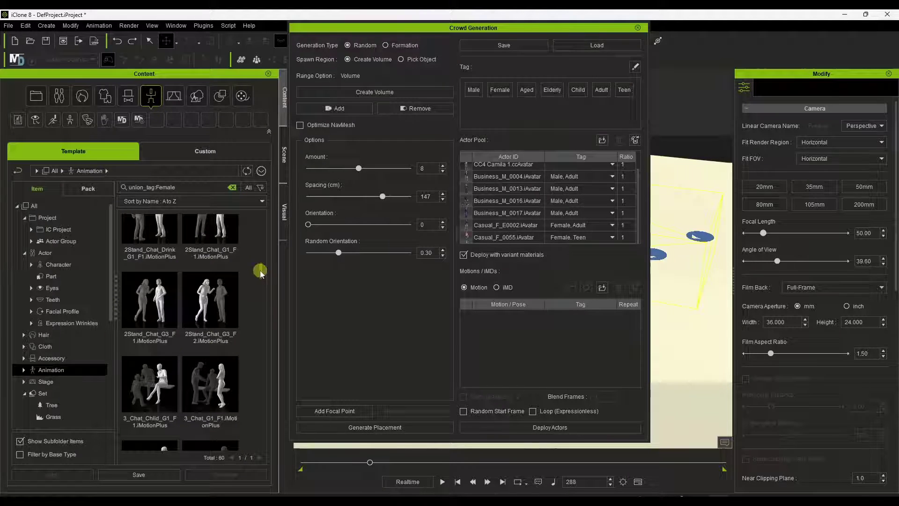
scroll(261, 282, down, 2)
drag(261, 283, 258, 354)
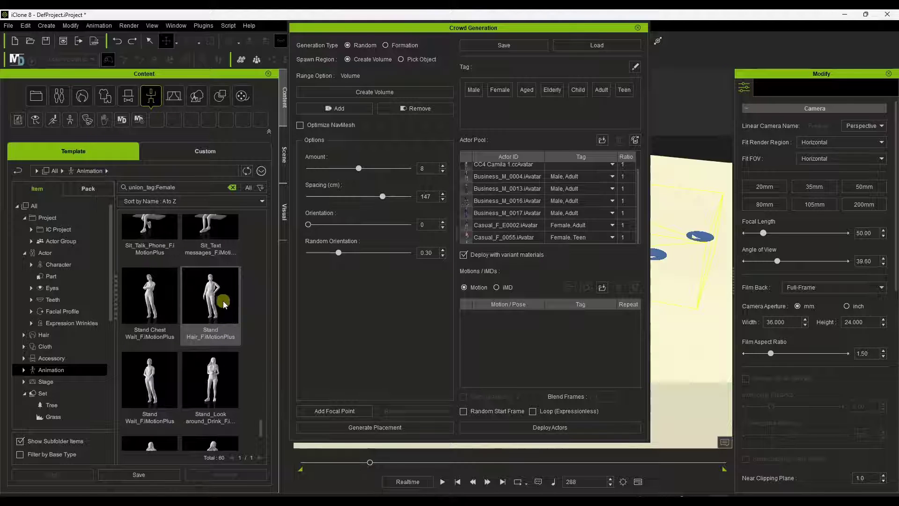
drag(249, 382, 495, 335)
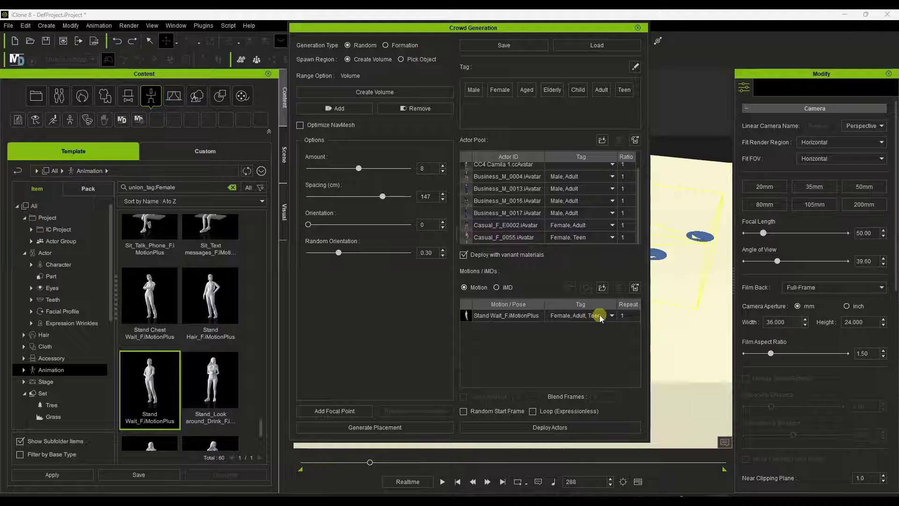
Add 2Stand_Chat_G3_F1 and 3Stand_Chat_G3_F2 to the crowd motion list.
scroll(253, 421, up, 3)
drag(263, 421, 269, 272)
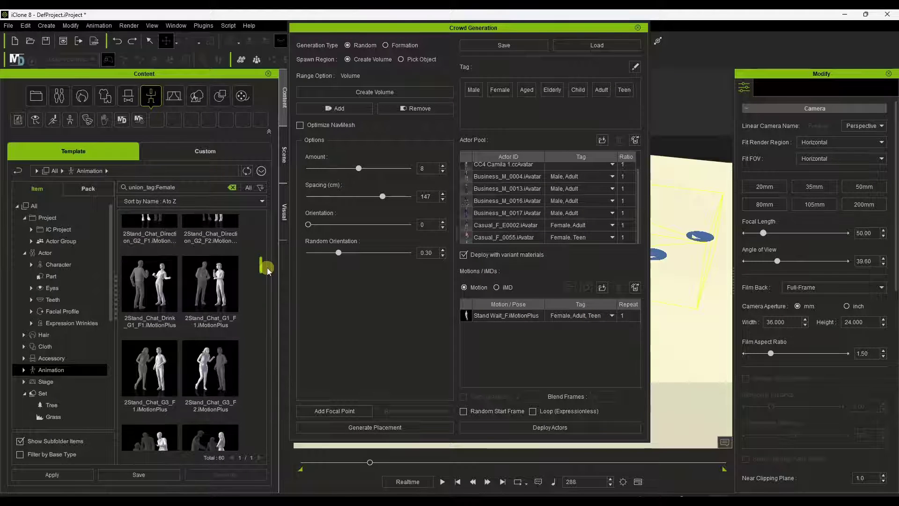
drag(148, 368, 508, 352)
scroll(185, 307, down, 5)
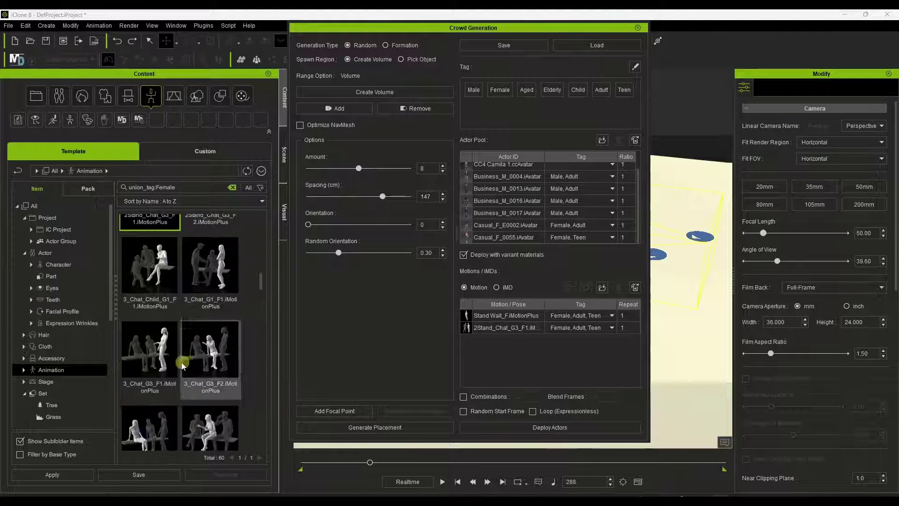
scroll(246, 342, down, 4)
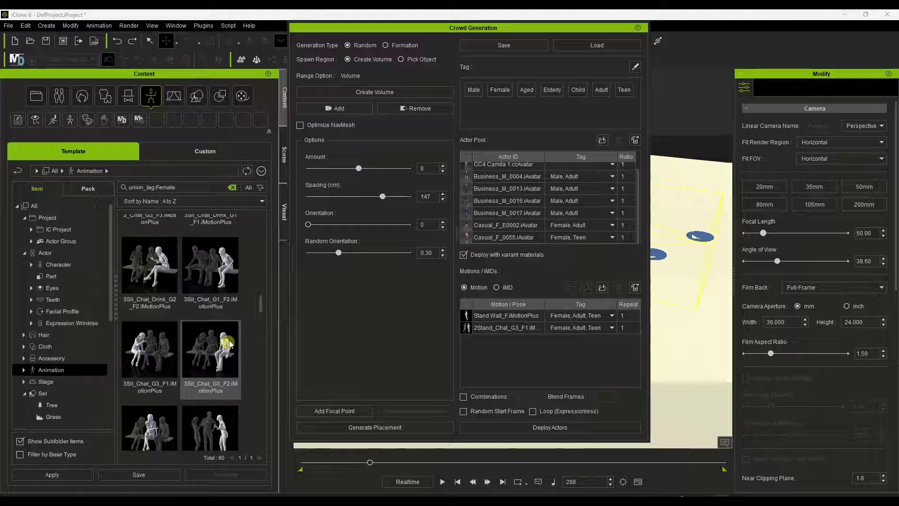
scroll(262, 305, down, 3)
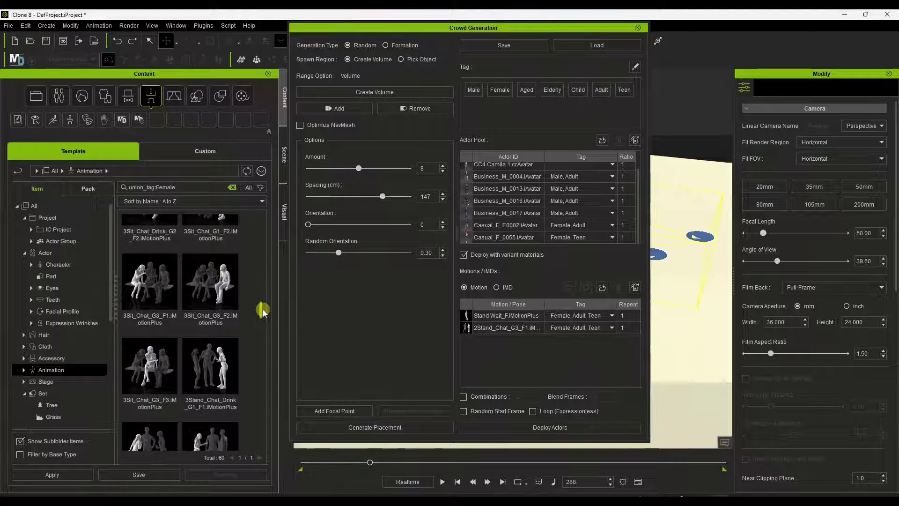
scroll(209, 347, down, 6)
click(206, 350)
drag(206, 351, 506, 361)
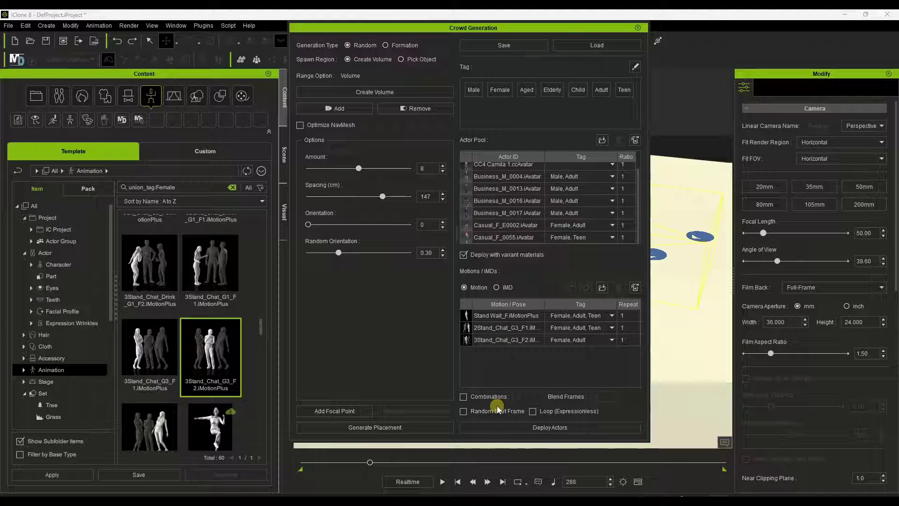
Enable Random Start Frame and Loop for the crowd motions.
click(464, 411)
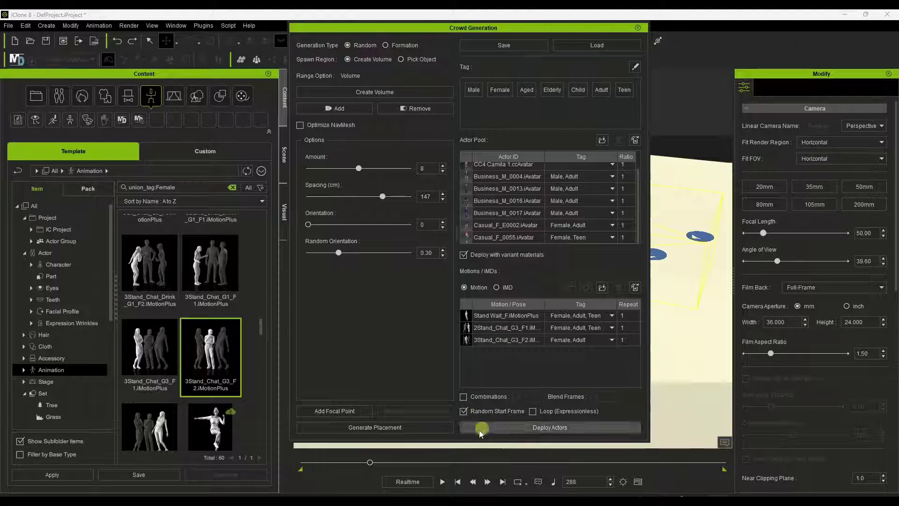
click(532, 411)
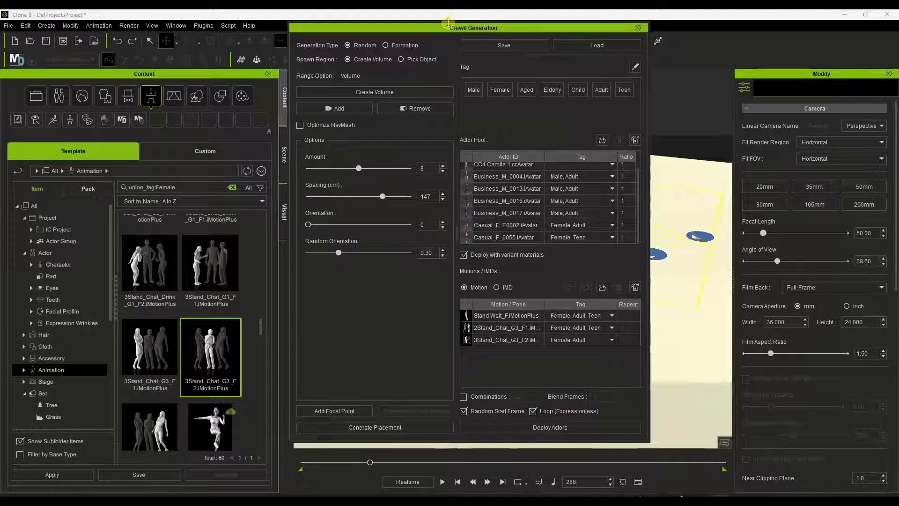
drag(448, 22, 186, 28)
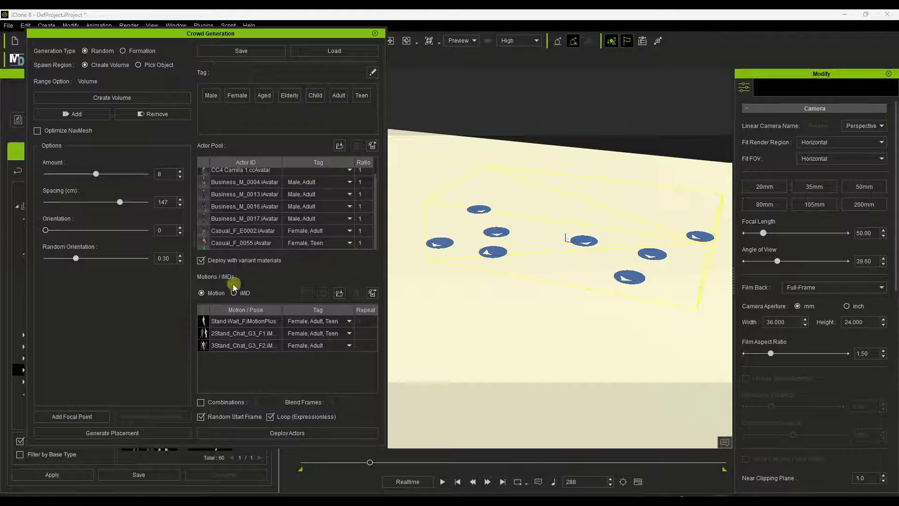
Redeploy the eight actors with the pooled motions, accepting the tag warning, and rewind to frame 0.
click(280, 432)
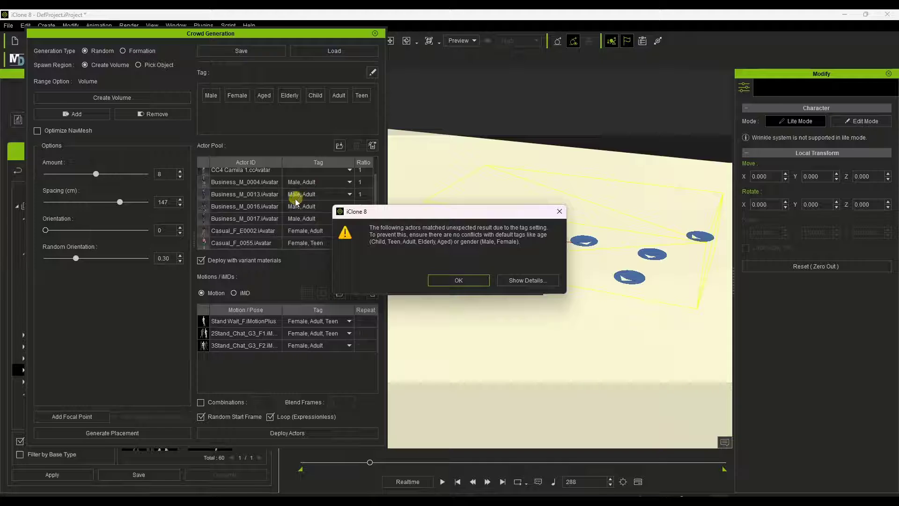
click(452, 282)
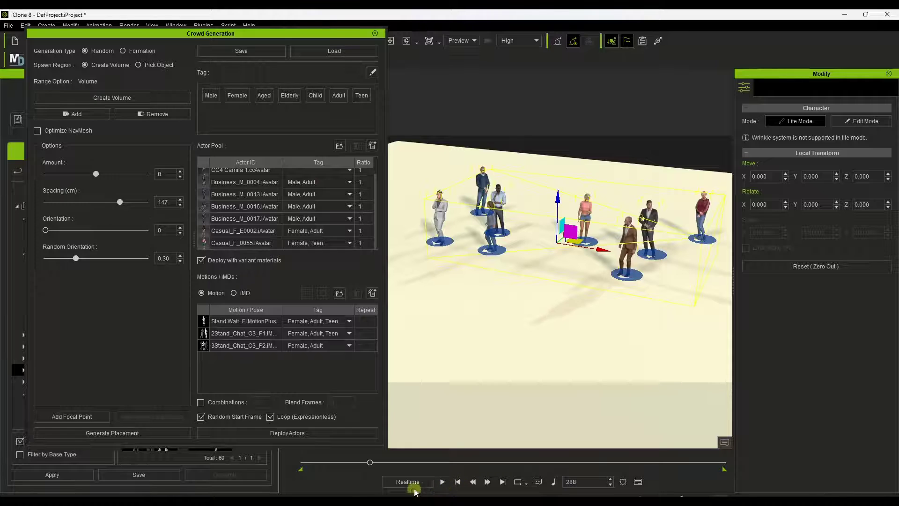
drag(369, 462, 283, 464)
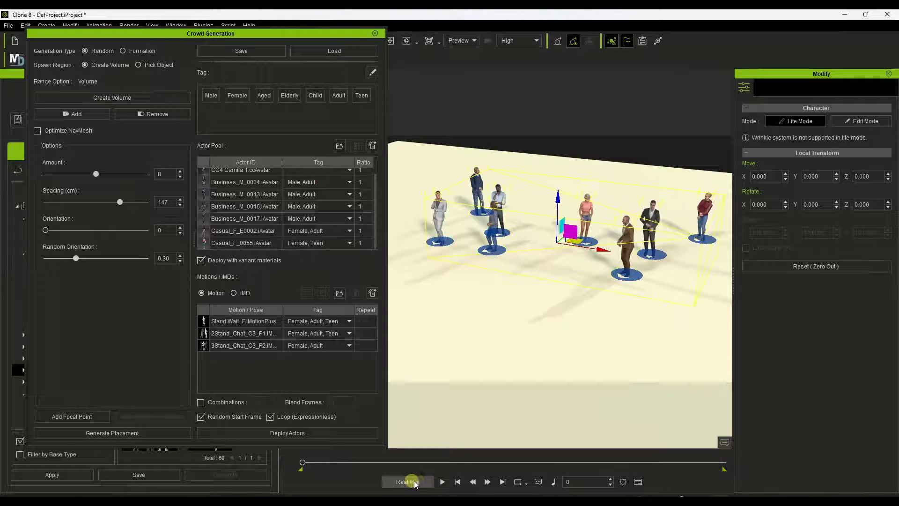
Play the crowd's looping idle and chat motions past frame 890, orbiting closer and back out.
click(442, 482)
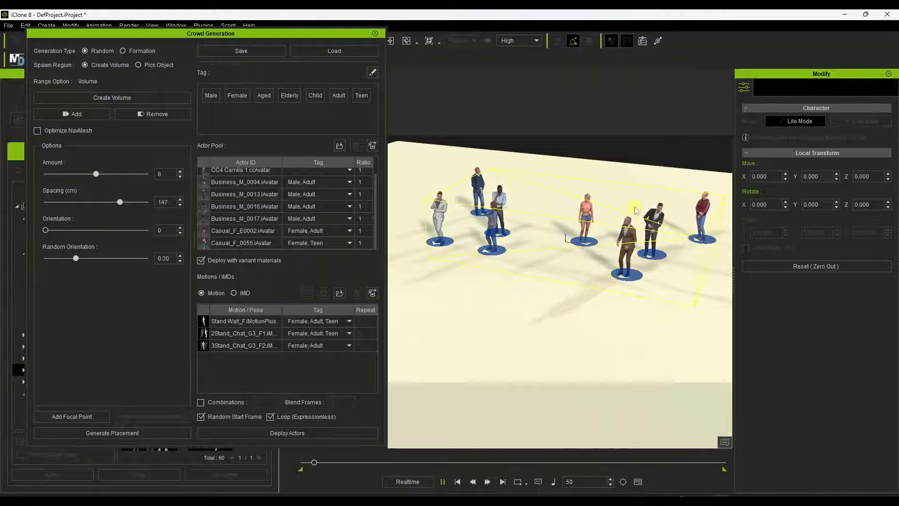
drag(688, 208, 641, 249)
drag(506, 253, 465, 242)
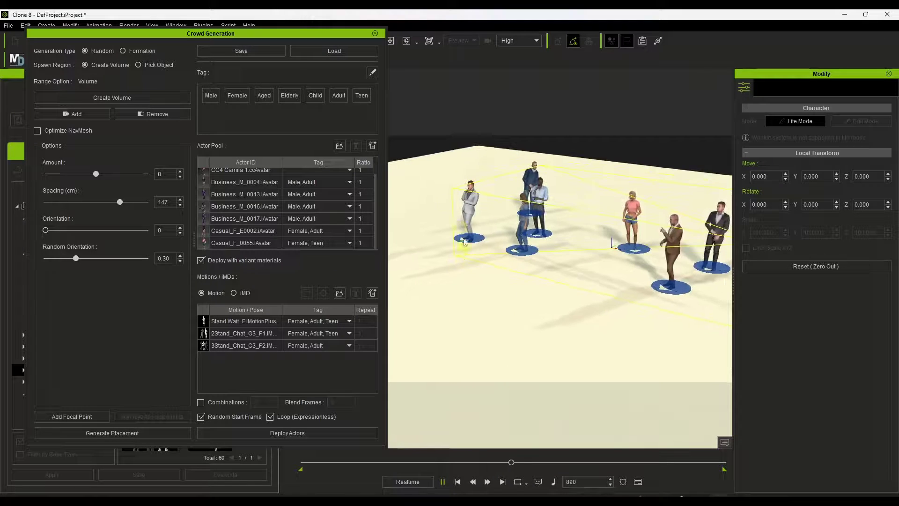